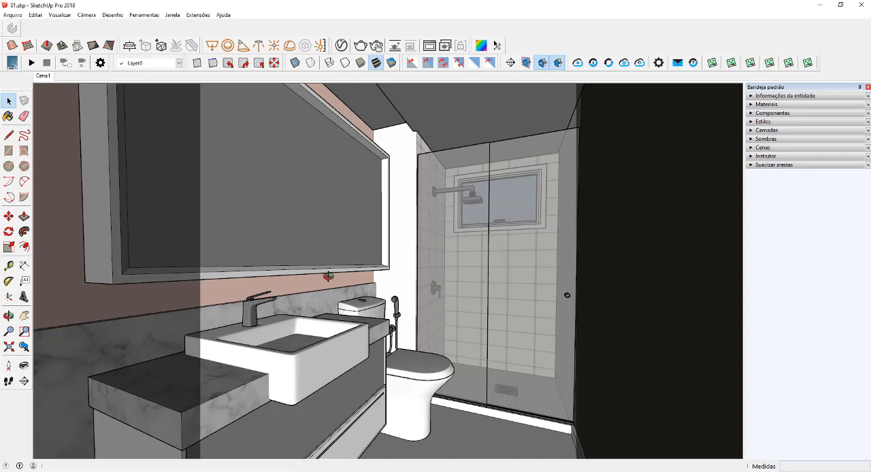
- Draw a 2.00 m by 2.70 m rectangle from corner to corner across the open end of the furnished bathroom
middle_drag(326, 276, 339, 280)
key(v)
drag(338, 279, 237, 286)
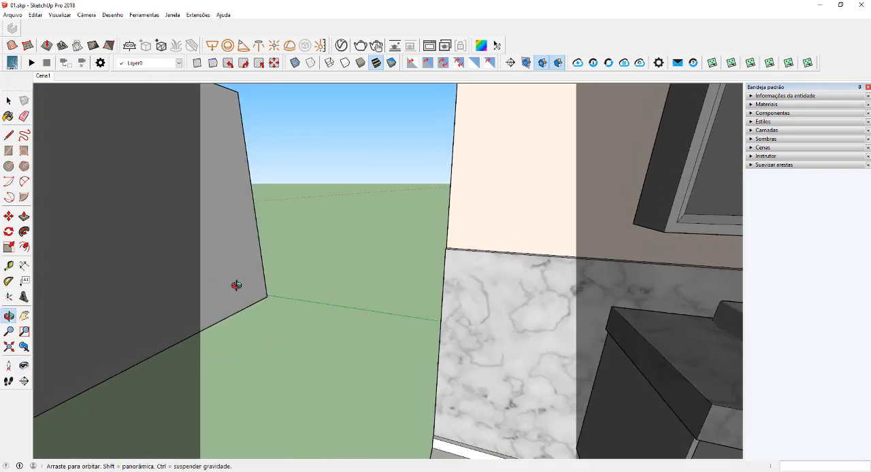
middle_drag(238, 286, 411, 368)
scroll(426, 304, down, 3)
middle_drag(465, 272, 407, 338)
scroll(410, 306, down, 4)
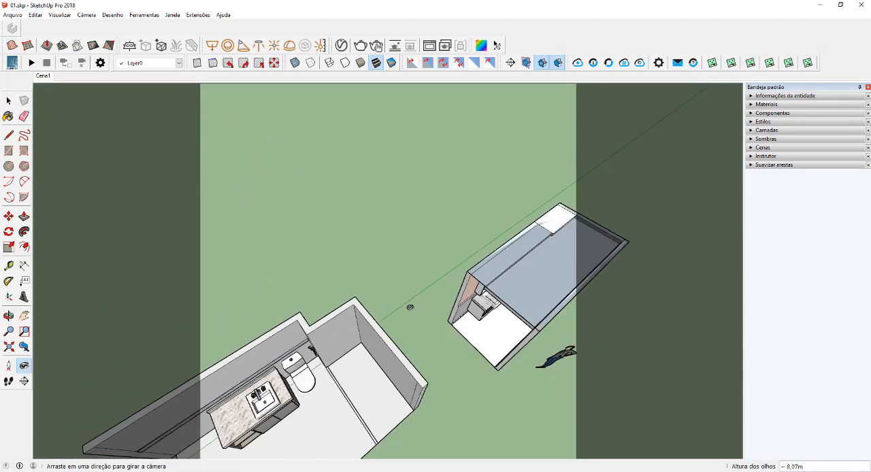
middle_drag(410, 306, 559, 315)
key(space)
scroll(518, 254, up, 4)
mouse_move(521, 254)
middle_down()
mouse_move(493, 204)
mouse_move(468, 248)
middle_up()
scroll(468, 248, down, 1)
key(r)
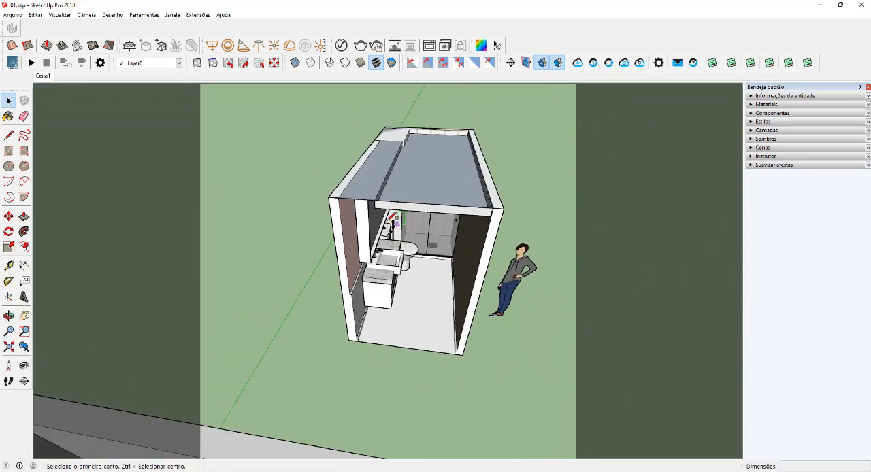
click(463, 353)
- Group the new rectangle and push/pull its face inside the group to form a closing wall about 0.13 m thick
key(space)
right_click(420, 298)
click(458, 158)
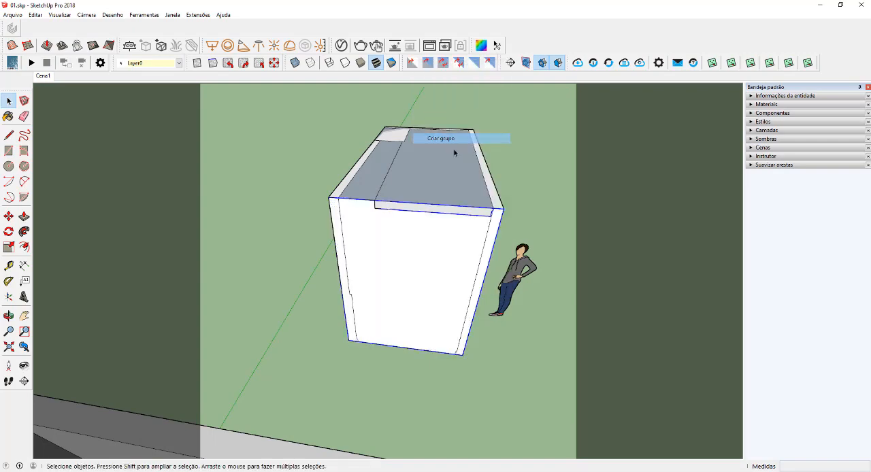
double_click(436, 268)
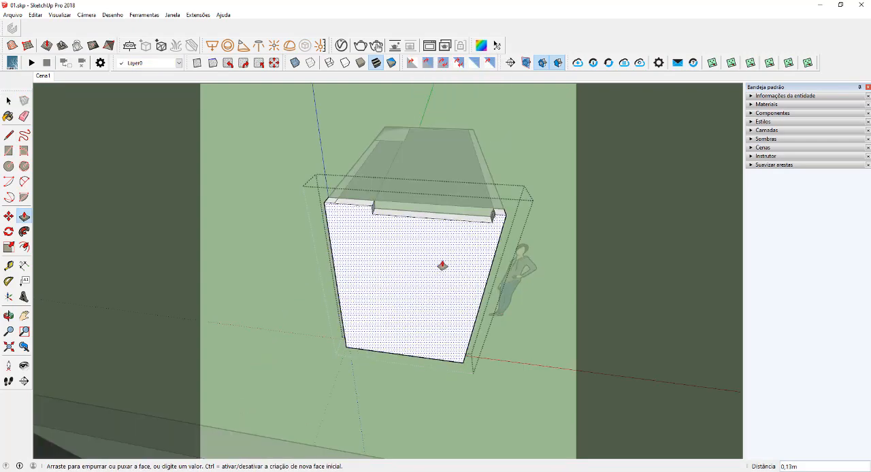
key(space)
middle_drag(444, 262, 418, 233)
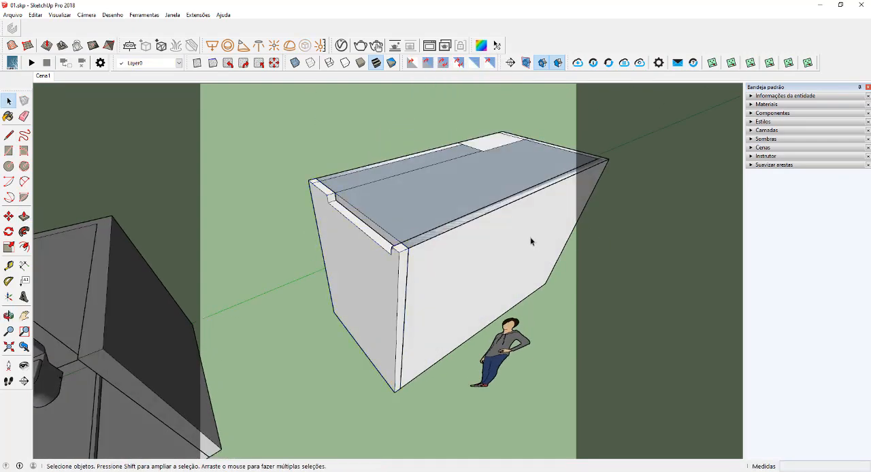
- Examine the closed bathroom from inside, checking how the new wall limits the view of the vanity, mirror and shower
scroll(531, 241, up, 2)
scroll(591, 255, up, 3)
scroll(459, 296, up, 2)
middle_drag(460, 297, 479, 286)
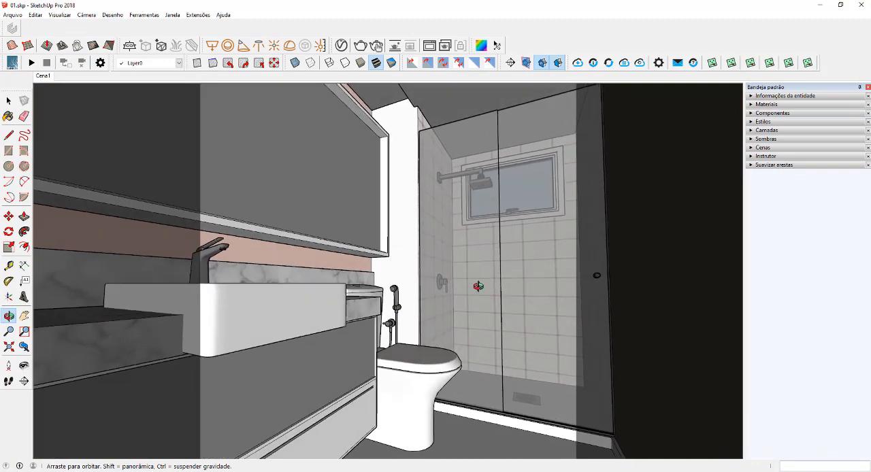
drag(478, 287, 299, 238)
drag(531, 241, 372, 254)
scroll(372, 255, up, 2)
middle_drag(372, 255, 404, 269)
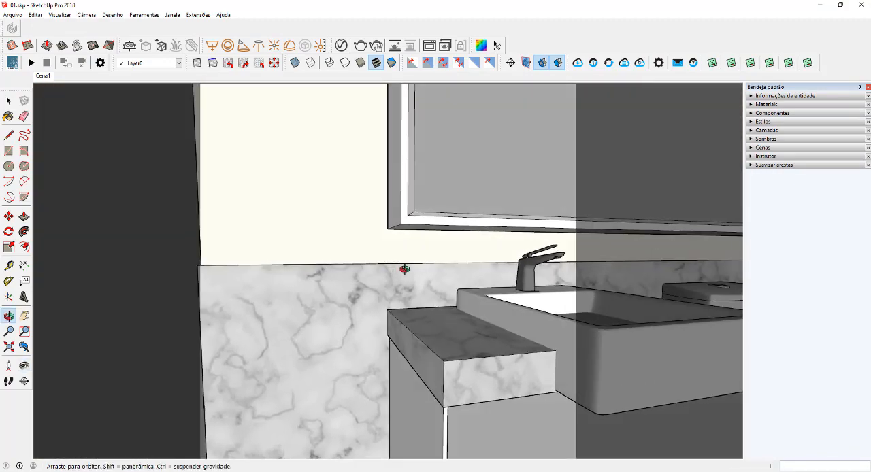
drag(404, 270, 671, 262)
drag(272, 253, 447, 249)
middle_drag(447, 250, 444, 235)
drag(443, 235, 429, 209)
middle_drag(430, 209, 428, 236)
scroll(428, 236, up, 3)
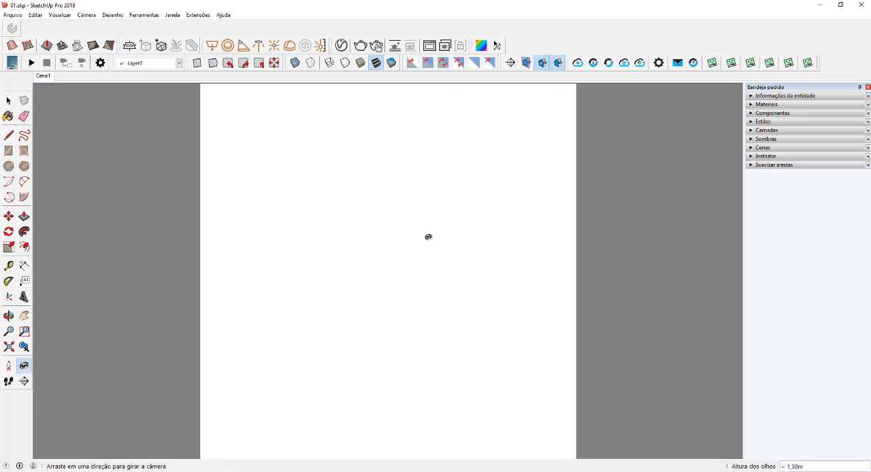
drag(445, 247, 153, 271)
shift+middle_drag(183, 273, 165, 274)
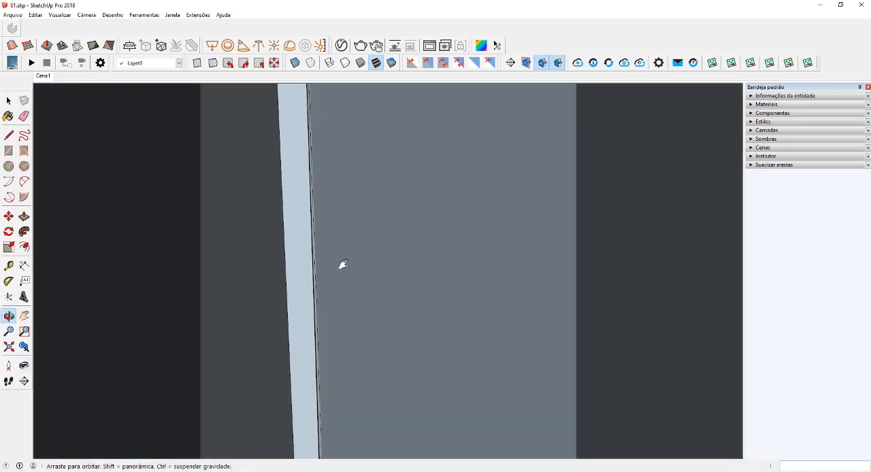
shift+middle_drag(341, 266, 227, 267)
drag(416, 267, 472, 273)
- Assign the closing wall group to the Parede layer
key(space)
middle_drag(497, 261, 326, 283)
key(c)
drag(390, 278, 275, 249)
key(space)
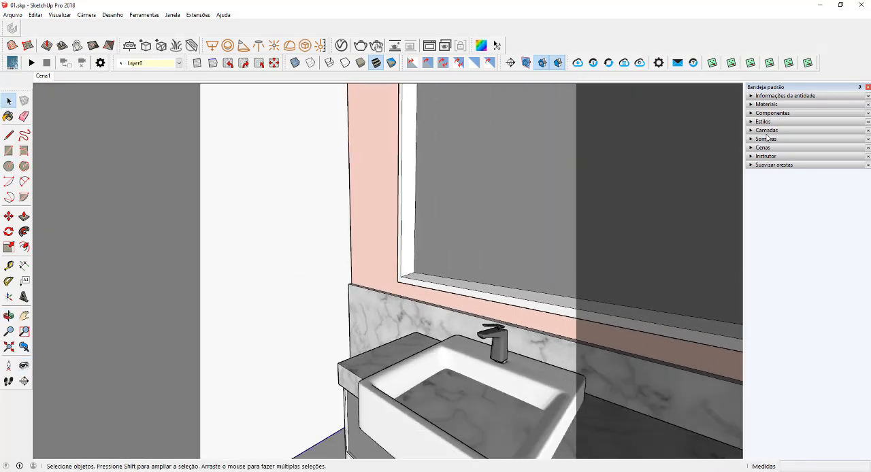
click(767, 130)
click(752, 140)
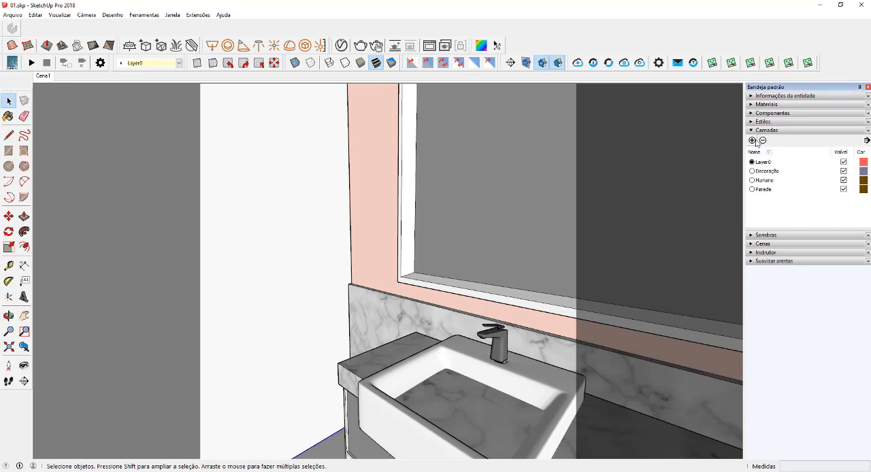
click(150, 63)
click(133, 96)
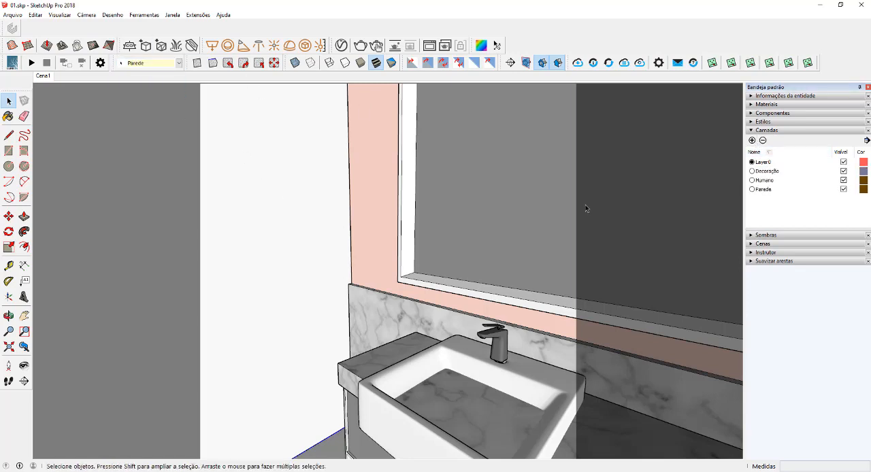
- Hide the Parede layer and frame the bathroom interior from outside through the open end
click(844, 190)
middle_drag(298, 208, 531, 250)
key(v)
drag(469, 249, 488, 249)
scroll(486, 261, up, 3)
middle_drag(486, 261, 551, 228)
middle_drag(470, 227, 495, 243)
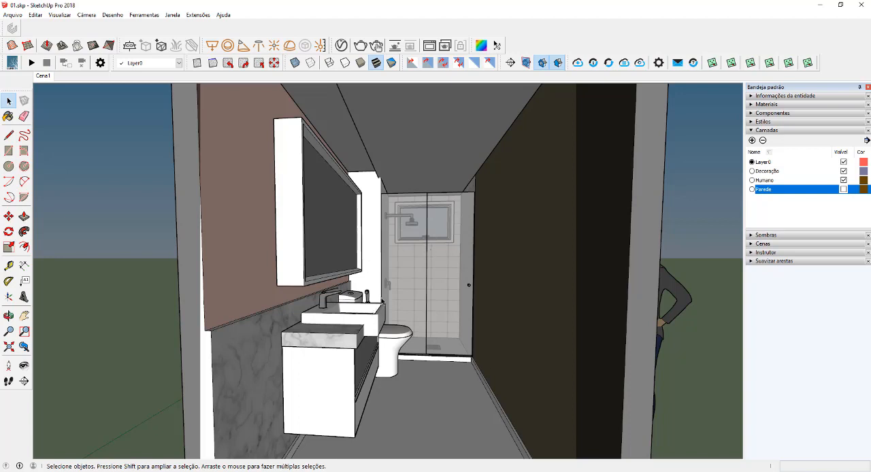
middle_drag(382, 299, 396, 308)
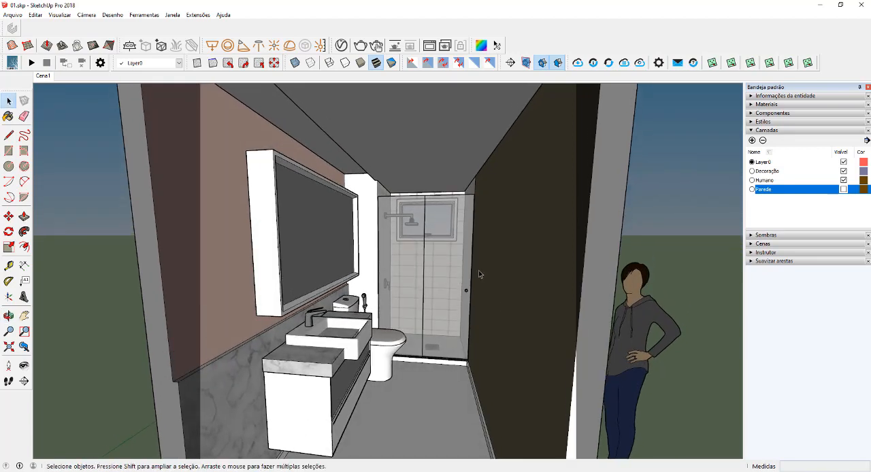
- Make the Parede layer visible again and view the closed room from outside
click(843, 189)
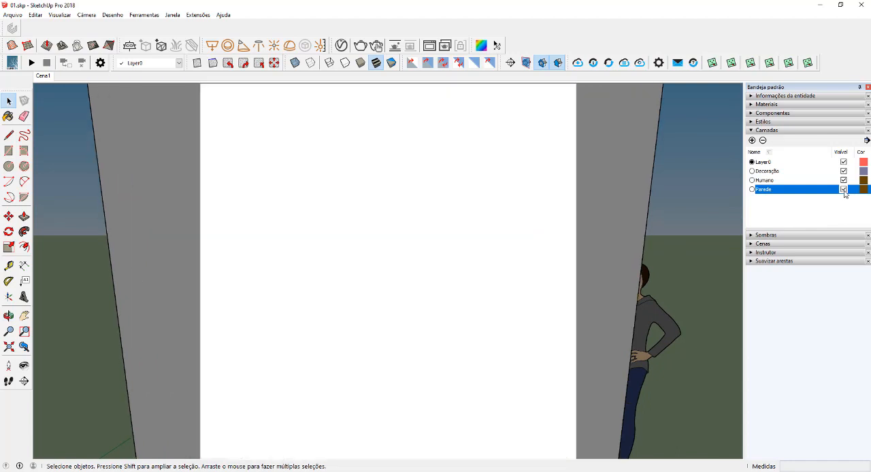
middle_drag(603, 248, 470, 261)
scroll(531, 280, down, 2)
middle_drag(530, 280, 427, 286)
scroll(428, 286, down, 4)
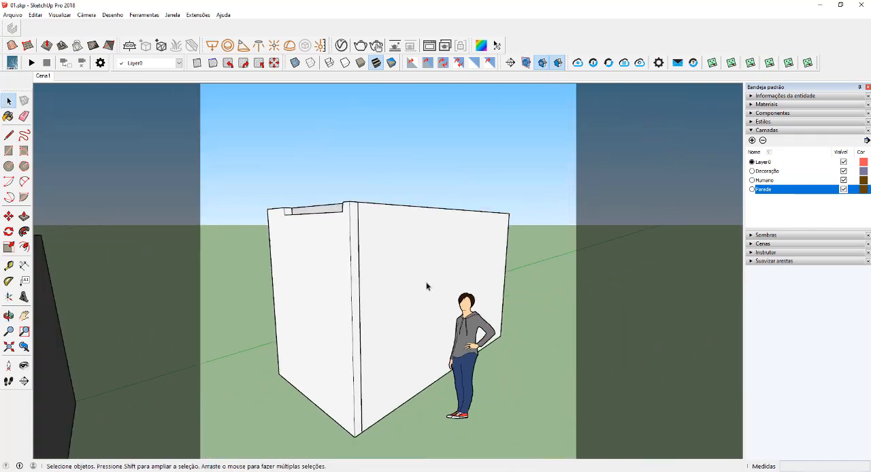
click(458, 347)
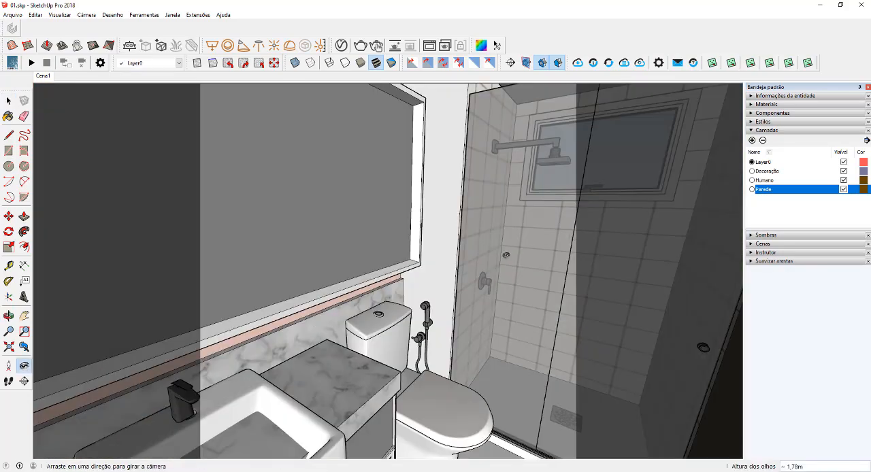
- Frame the vanity, toilet and shower from inside the room and adjust the camera's focal length to 24 mm
drag(505, 255, 261, 276)
middle_drag(274, 277, 367, 253)
drag(367, 253, 537, 267)
middle_drag(538, 267, 514, 269)
drag(514, 268, 484, 225)
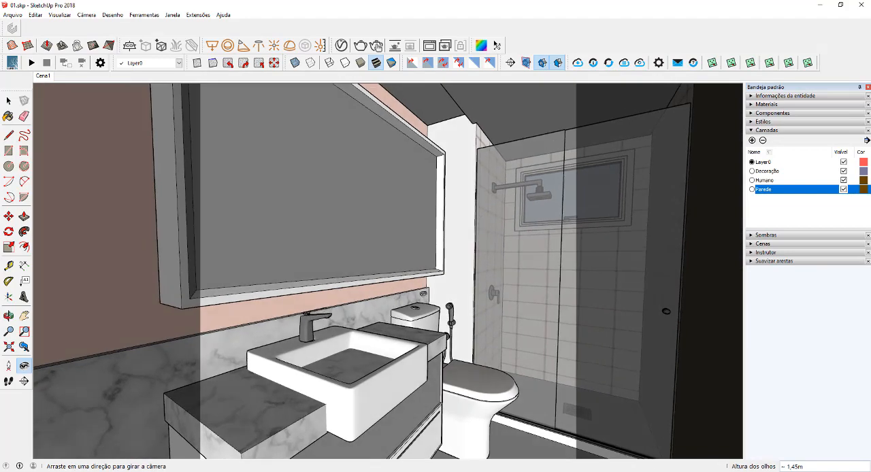
mouse_move(423, 295)
mouse_down()
mouse_move(450, 301)
mouse_move(443, 277)
mouse_move(442, 304)
mouse_move(427, 253)
mouse_move(433, 303)
mouse_up()
key(z)
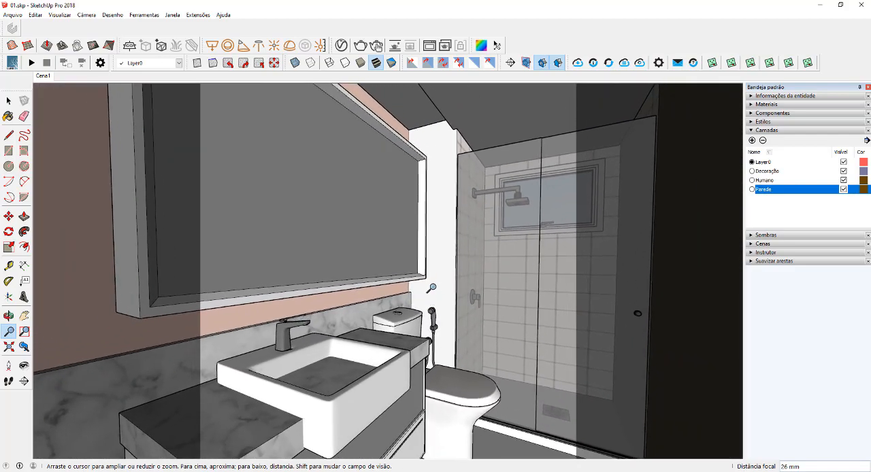
shift+drag(421, 283, 412, 285)
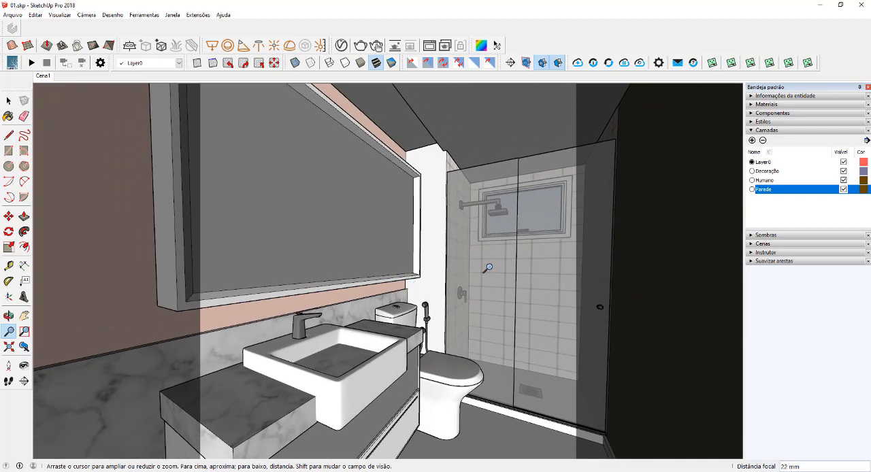
shift+drag(487, 268, 469, 299)
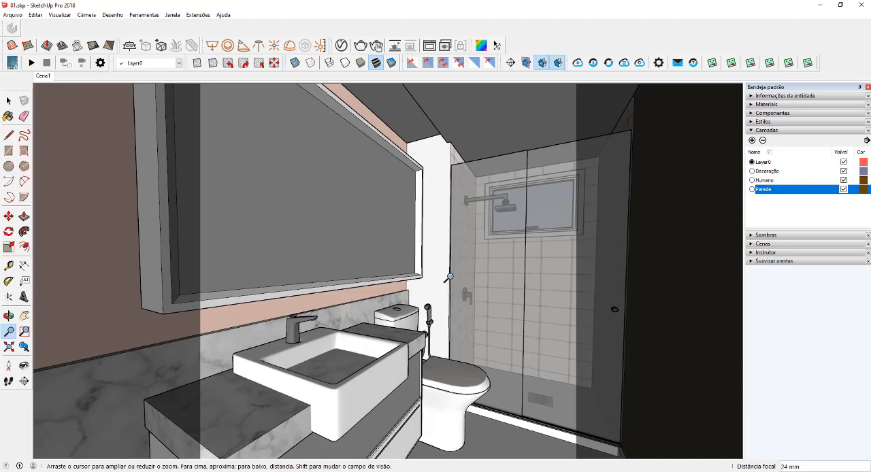
- Look around the interior with the Look Around tool and return to an exterior view of the closed bathroom
scroll(450, 276, up, 2)
key(space)
click(24, 366)
drag(408, 273, 176, 268)
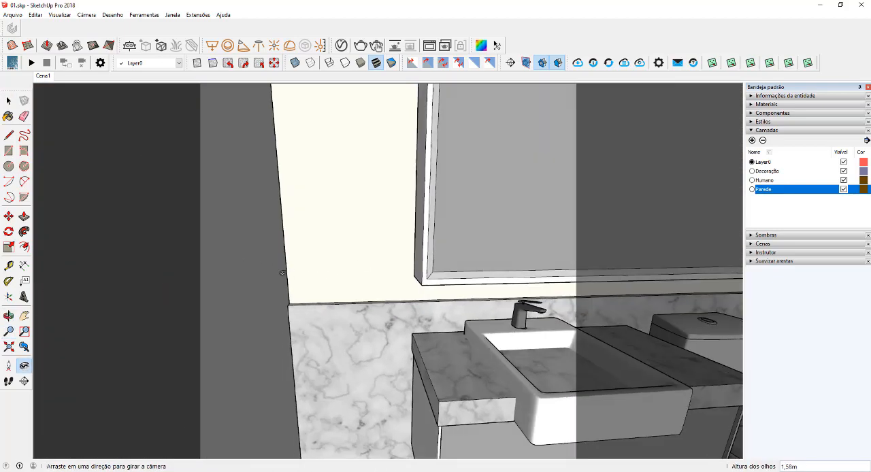
middle_drag(282, 273, 704, 389)
middle_drag(394, 218, 428, 304)
scroll(428, 303, down, 5)
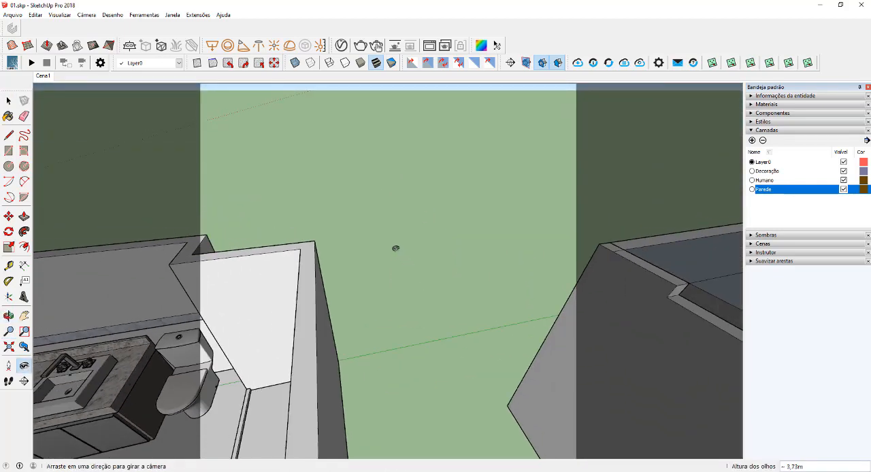
middle_drag(396, 248, 424, 252)
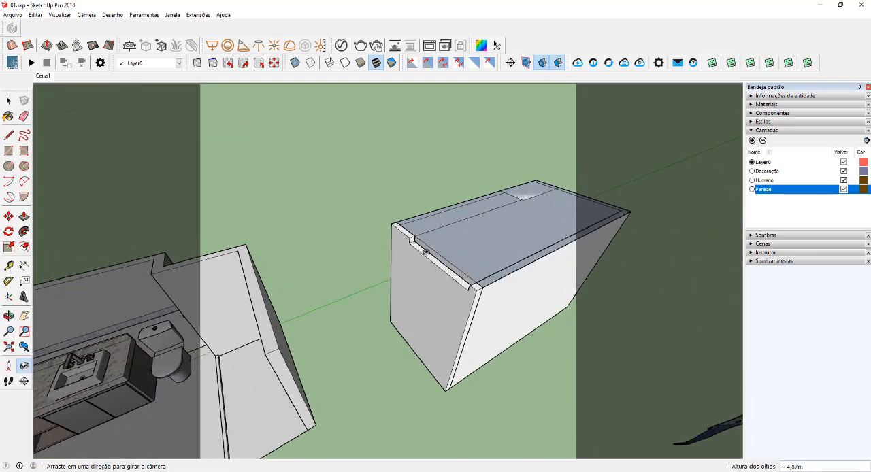
- Float the Seção toolbar over the drawing area, then switch its display off and on again
key(space)
drag(504, 63, 338, 114)
right_click(537, 52)
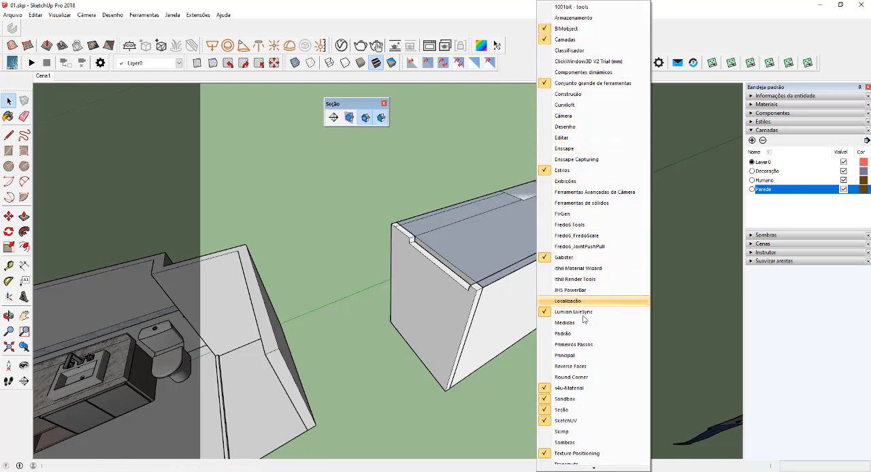
click(565, 409)
right_click(528, 60)
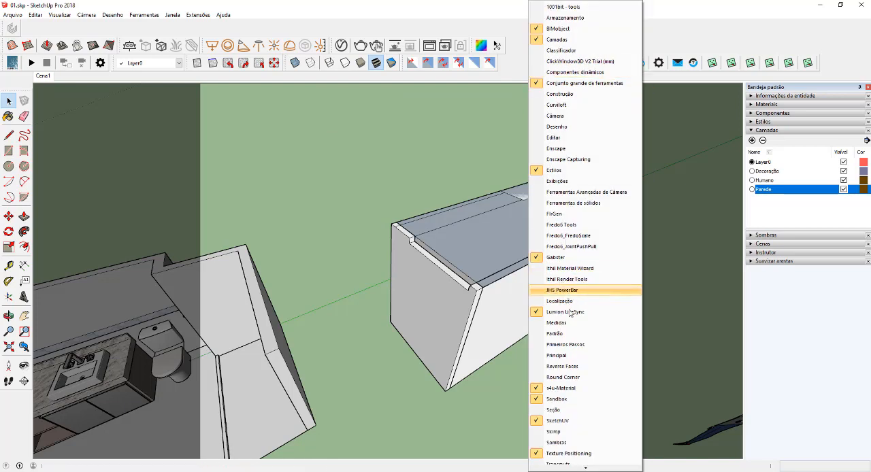
click(568, 409)
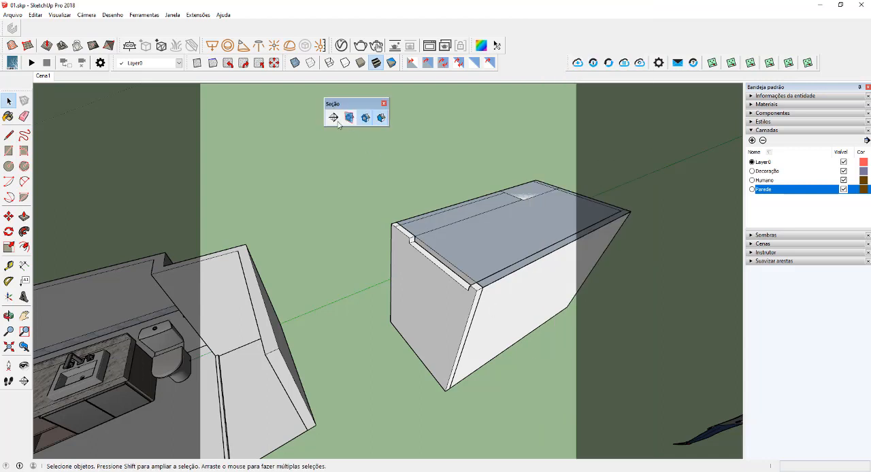
- Place a section plane on the outer face of the closing wall and select it
click(333, 118)
click(472, 339)
click(512, 263)
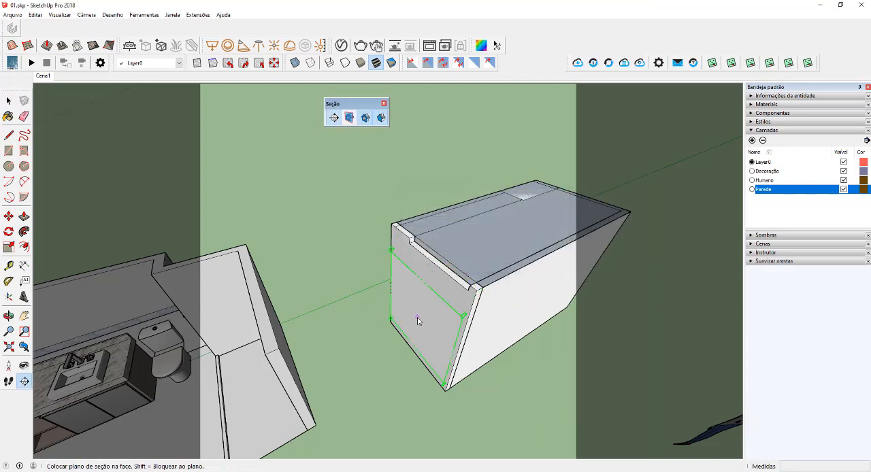
click(441, 407)
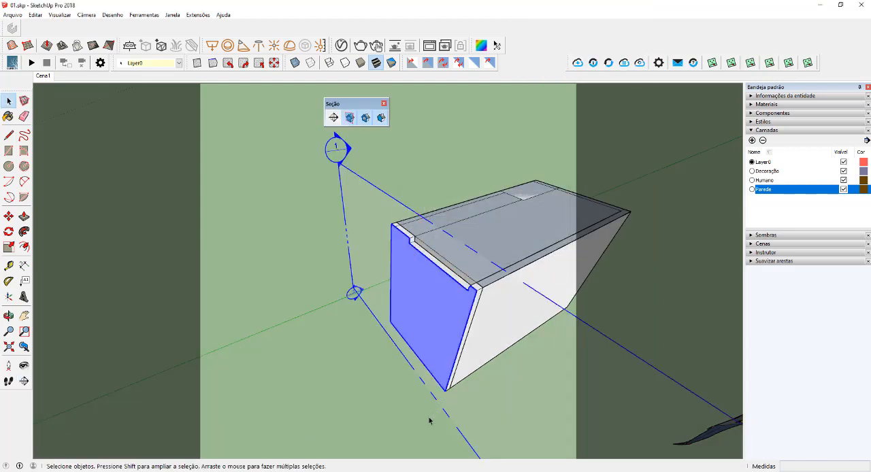
- Move the section plane inward past the closing wall so it cuts the room open, and deselect it
key(m)
drag(404, 432, 416, 434)
key(space)
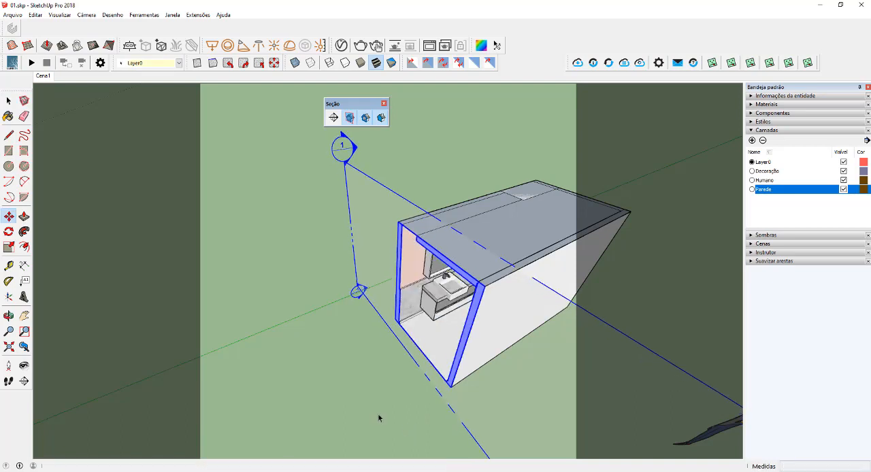
click(379, 418)
- Hide the section plane symbol while keeping the section cut active
scroll(337, 356, down, 2)
middle_drag(313, 387, 403, 234)
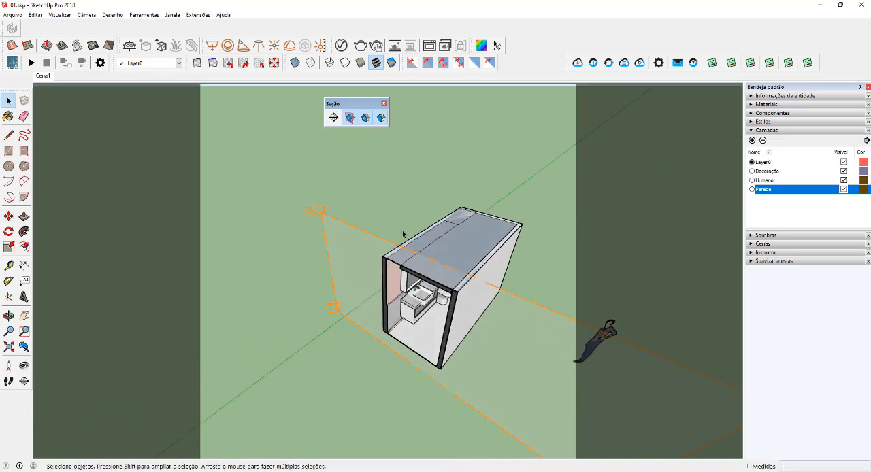
click(350, 118)
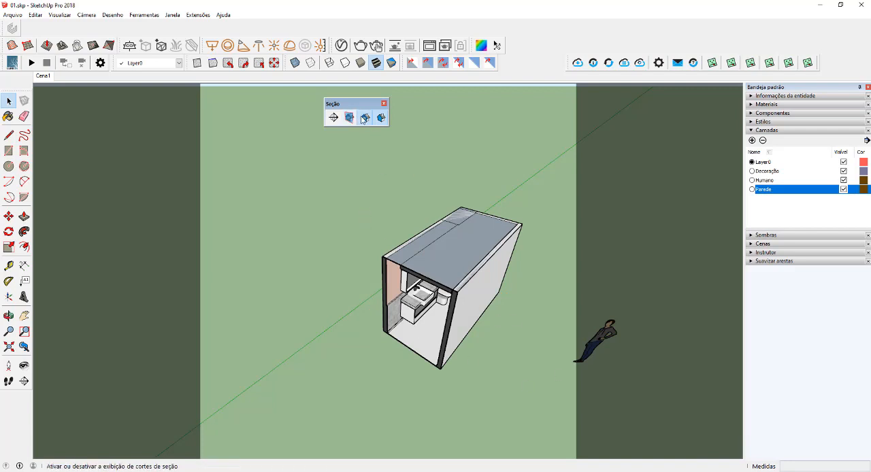
- Toggle the display of section cuts and section fills to compare the room closed and cut open
click(366, 119)
click(366, 120)
click(366, 119)
click(367, 119)
click(366, 119)
click(366, 119)
click(381, 120)
- Turn the view toward the cut opening, reposition the floating Seção toolbar, and toggle the section plane display on and off
scroll(469, 381, up, 3)
middle_drag(446, 347, 536, 321)
drag(363, 106, 261, 95)
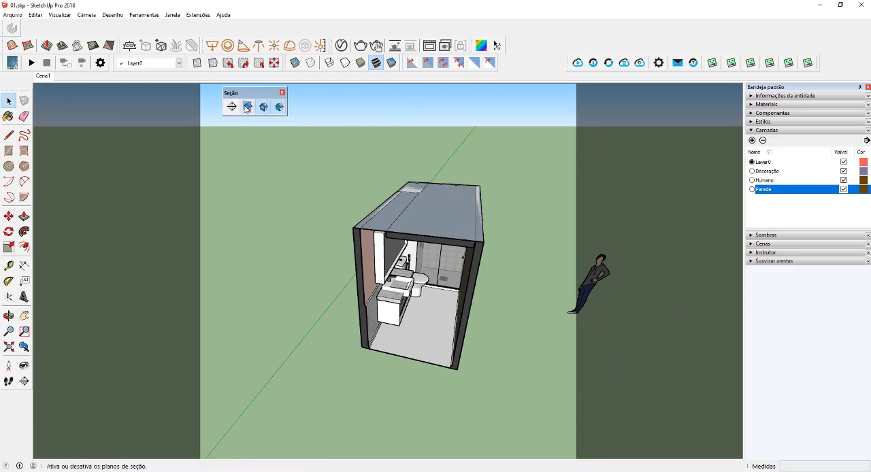
click(246, 107)
click(246, 108)
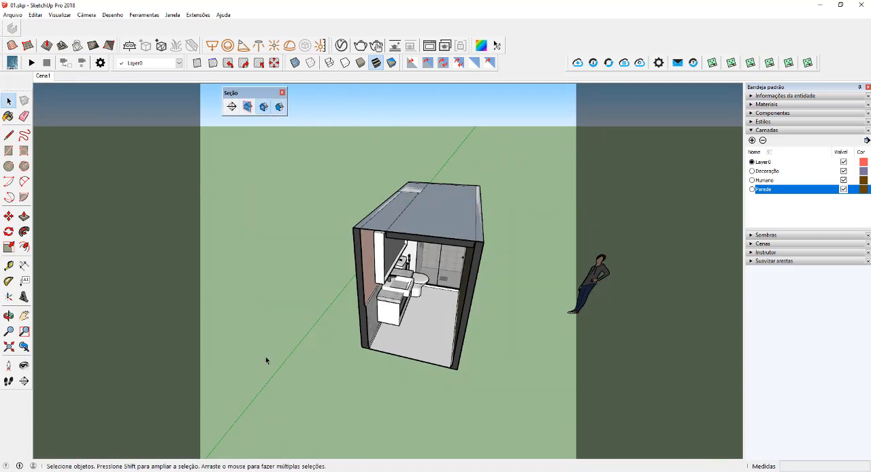
- Bring the camera through the section cut to show the vanity, toilet and shower from a level viewpoint
scroll(379, 353, up, 4)
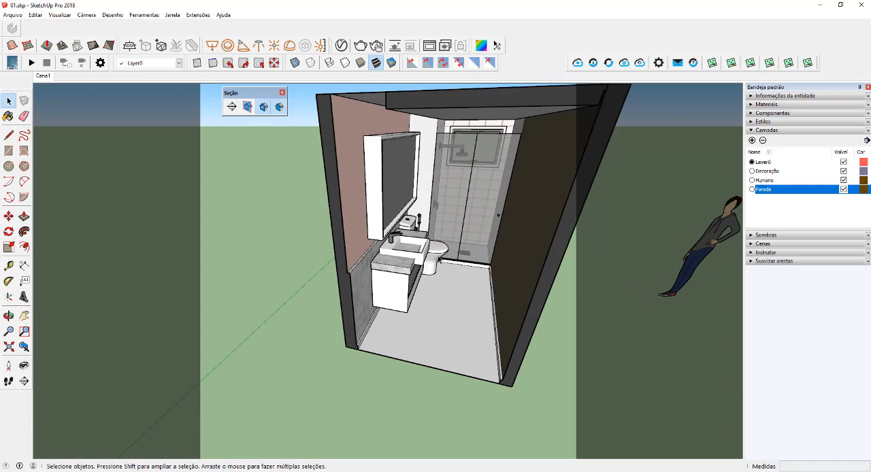
key(g)
drag(419, 299, 424, 281)
scroll(423, 281, up, 3)
middle_drag(424, 280, 420, 249)
key(z)
scroll(429, 278, up, 3)
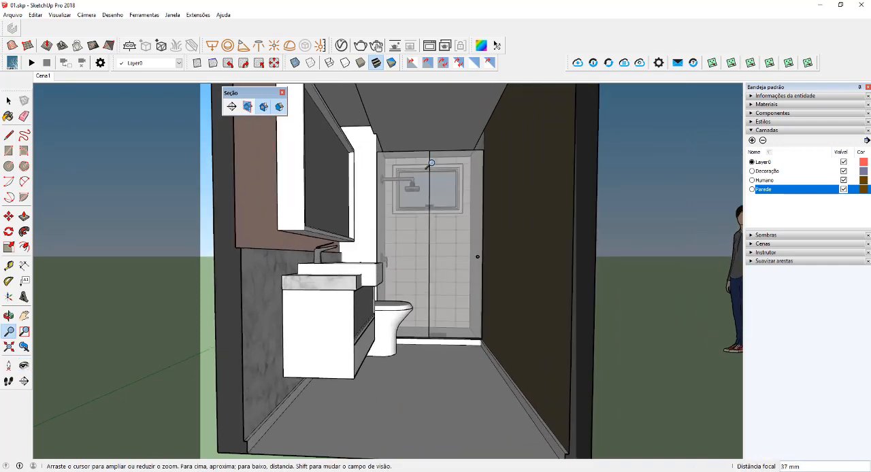
- Refine the frontal framing of the bathroom toward the shower and dock the floating Seção toolbar with the others
shift+drag(435, 290, 432, 279)
middle_drag(431, 265, 412, 261)
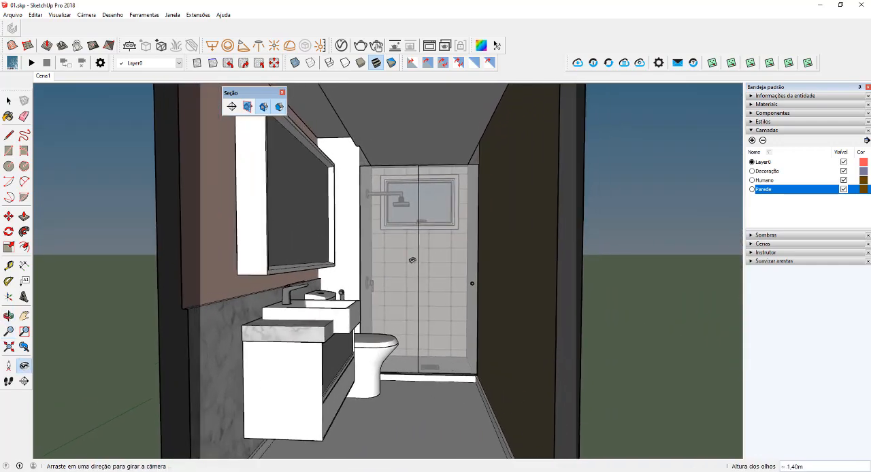
scroll(413, 260, up, 2)
drag(412, 260, 424, 263)
middle_drag(424, 262, 420, 260)
drag(420, 261, 430, 256)
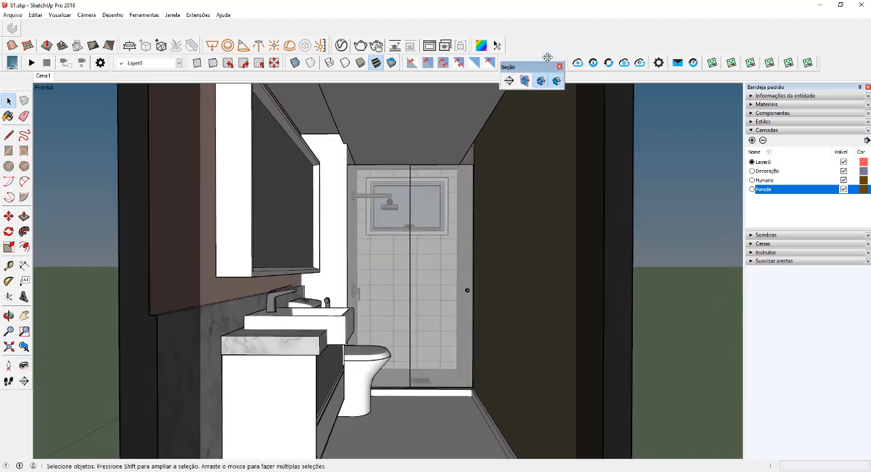
drag(547, 57, 543, 44)
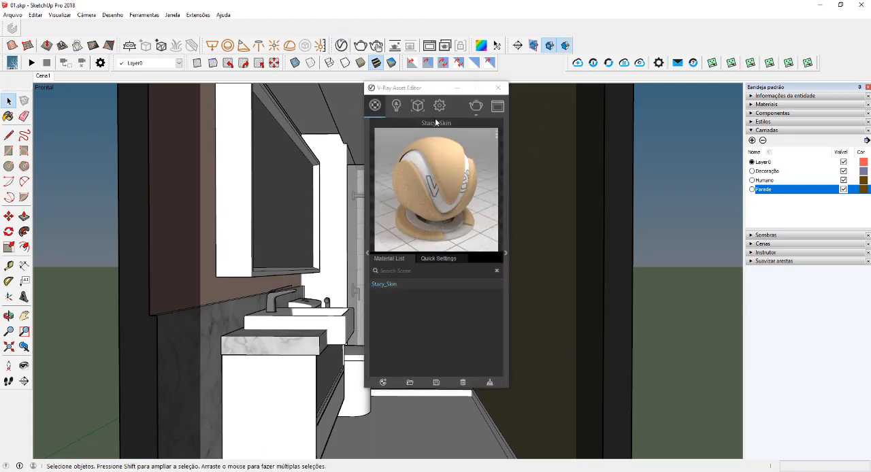
- Enable Camera Rays Only for the Seção 1 clipper in the V-Ray geometry assets
click(418, 106)
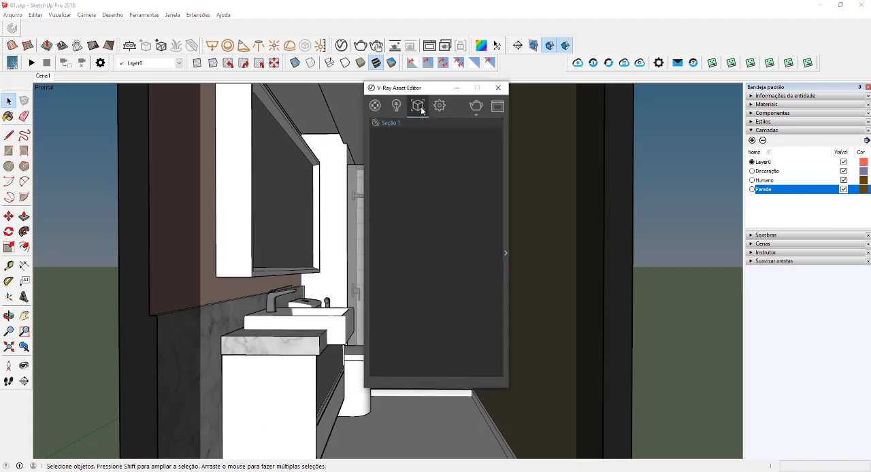
click(507, 164)
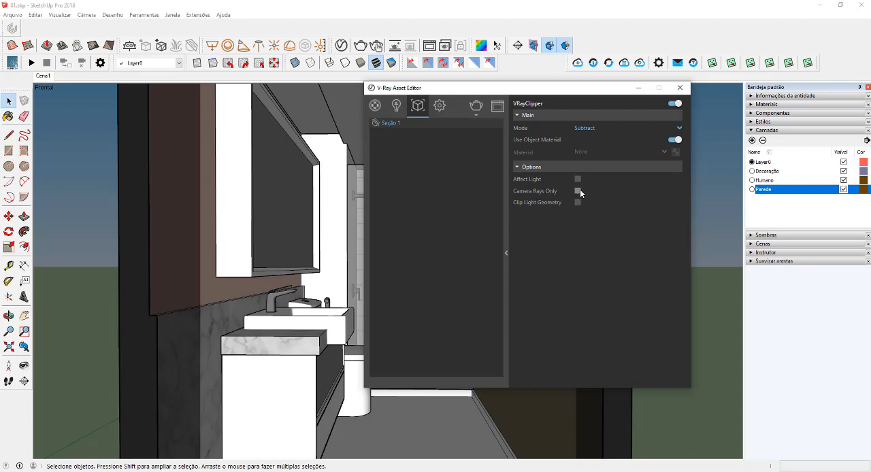
click(578, 190)
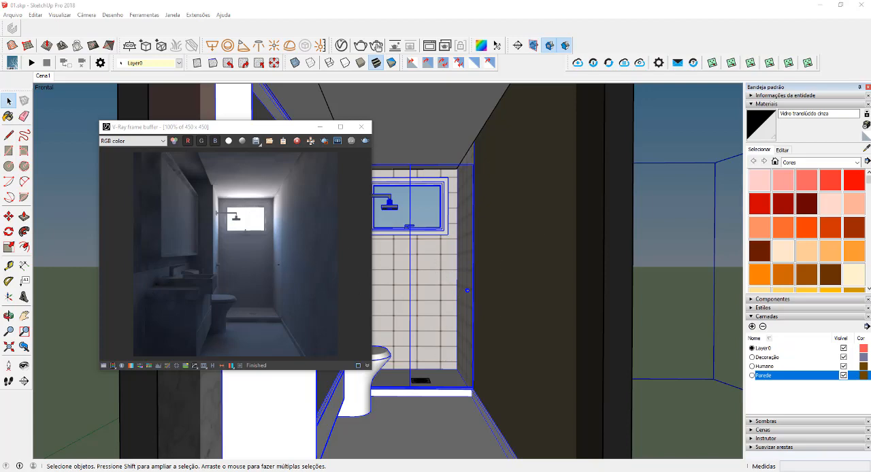
- Clear the selection and delete the Seção 1 section plane from the V-Ray geometry assets
click(320, 128)
middle_drag(416, 262, 351, 378)
scroll(435, 310, down, 5)
click(537, 396)
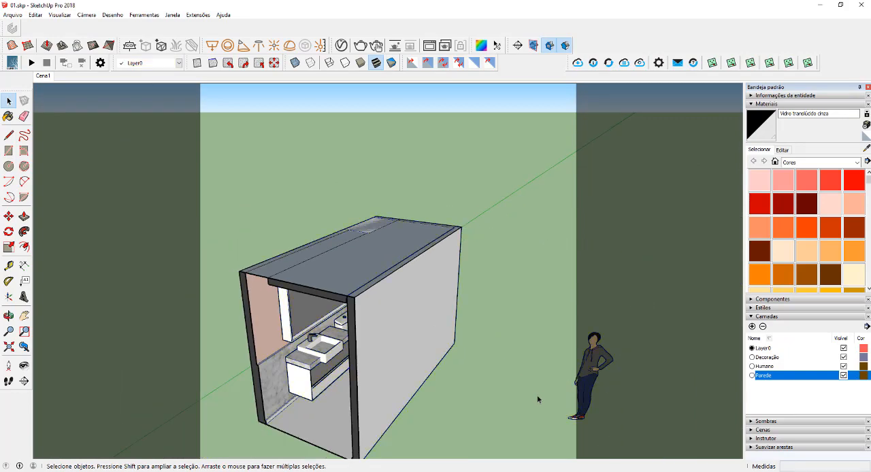
middle_drag(537, 400, 396, 257)
click(341, 45)
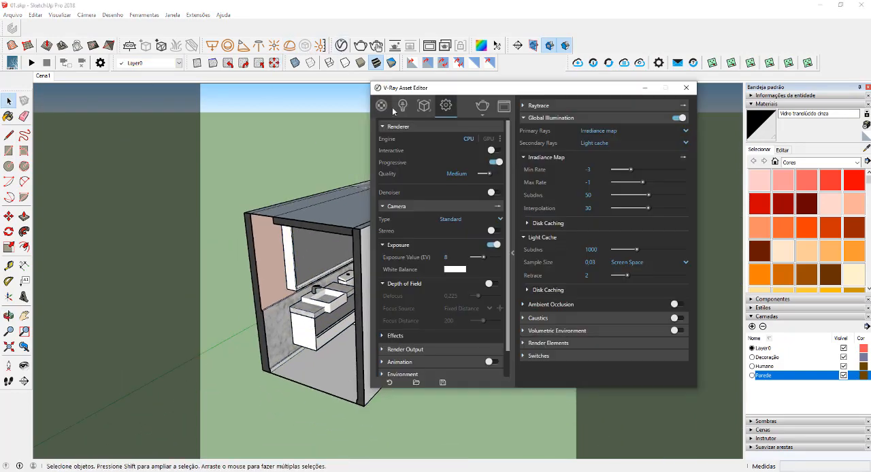
click(424, 105)
right_click(404, 125)
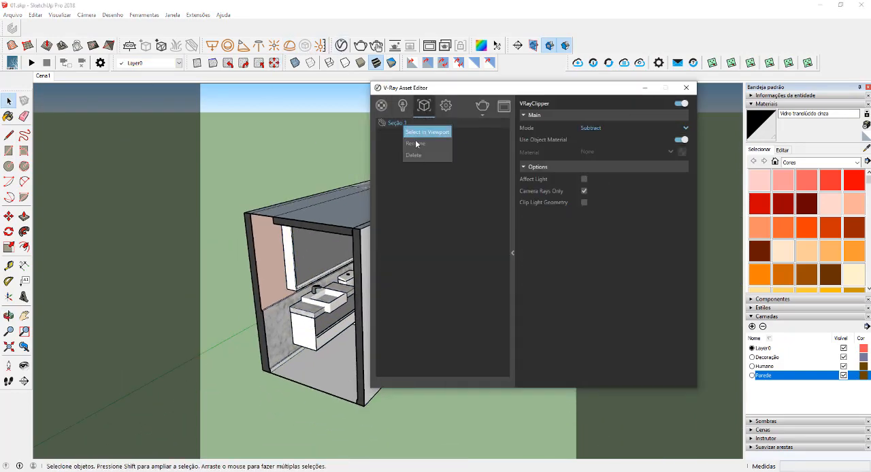
click(421, 155)
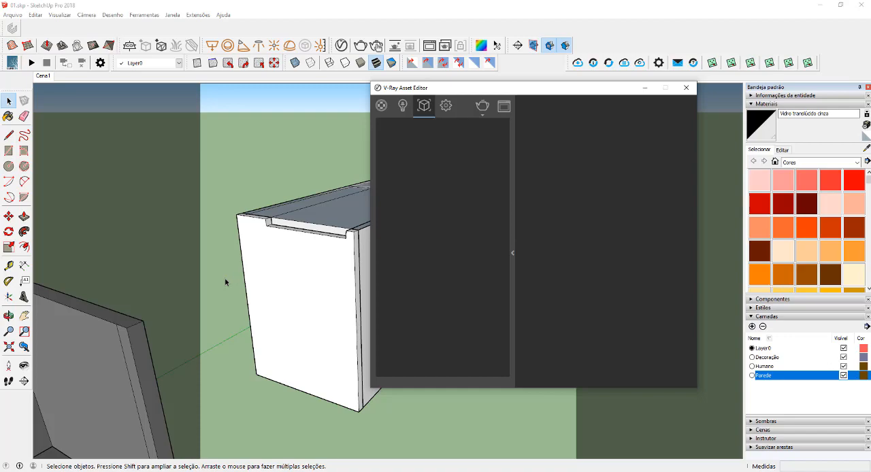
- Hide the Parede layer, frame the bathroom interior through the opening and render it with V-Ray
click(844, 376)
click(649, 89)
scroll(330, 250, up, 8)
middle_drag(330, 250, 454, 239)
scroll(451, 247, down, 1)
click(366, 47)
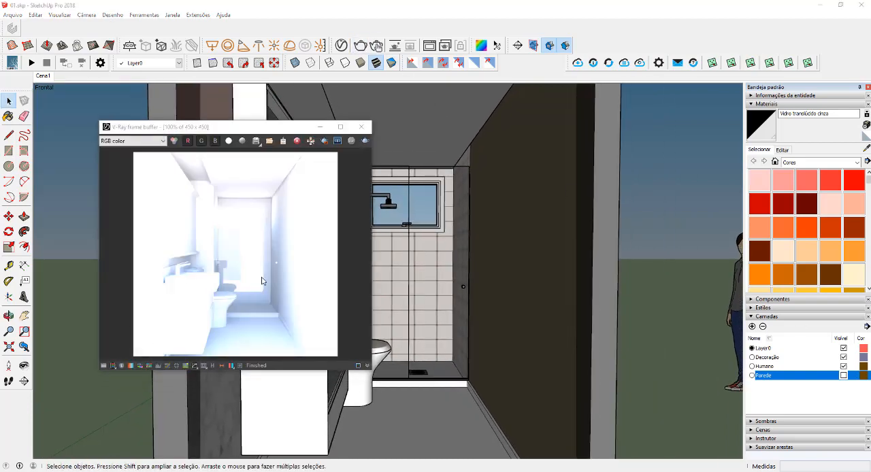
- Apply an exposure correction of about -2.13 to the render in the V-Ray frame buffer, and minimize it
click(104, 366)
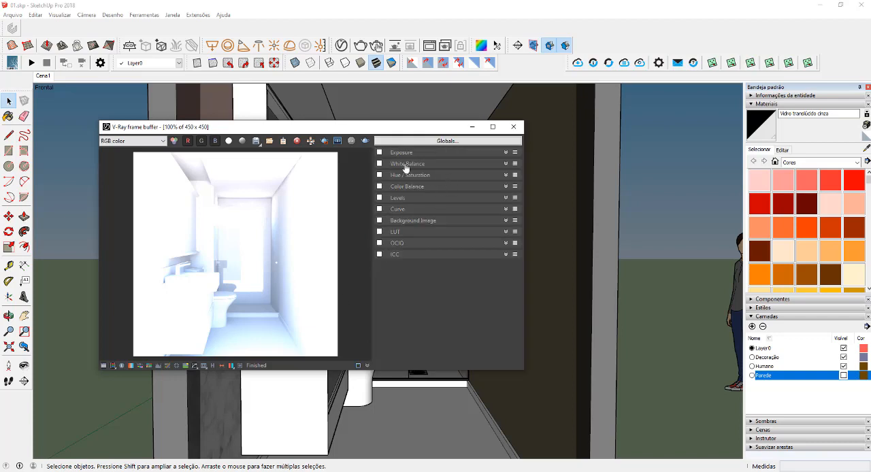
click(404, 154)
drag(438, 171, 413, 172)
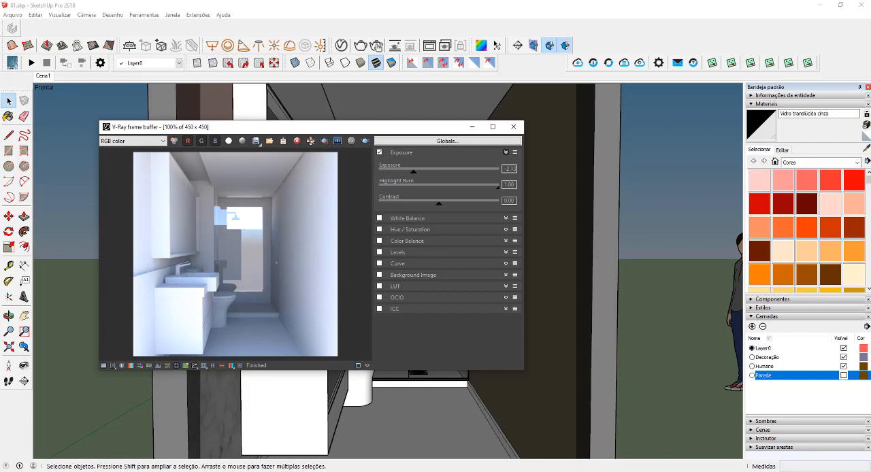
click(472, 126)
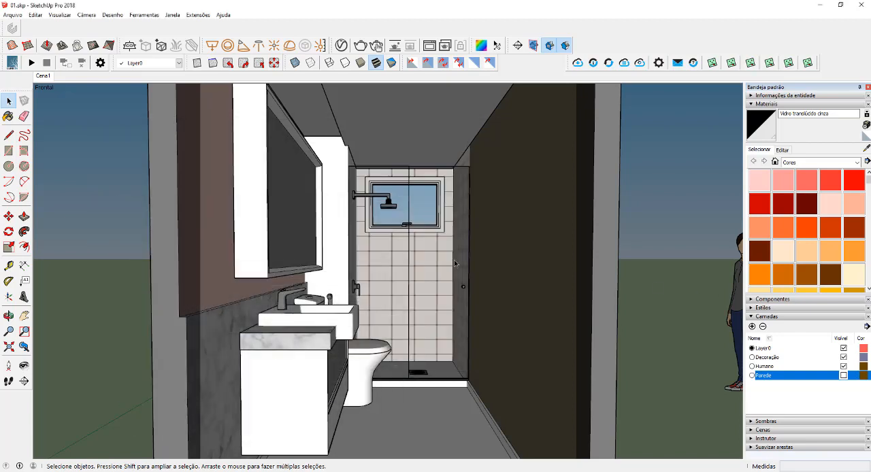
- Show the Parede layer again and place a section plane on the bathroom's long side wall
click(844, 376)
middle_drag(517, 241, 125, 398)
scroll(278, 300, down, 7)
middle_drag(280, 301, 415, 288)
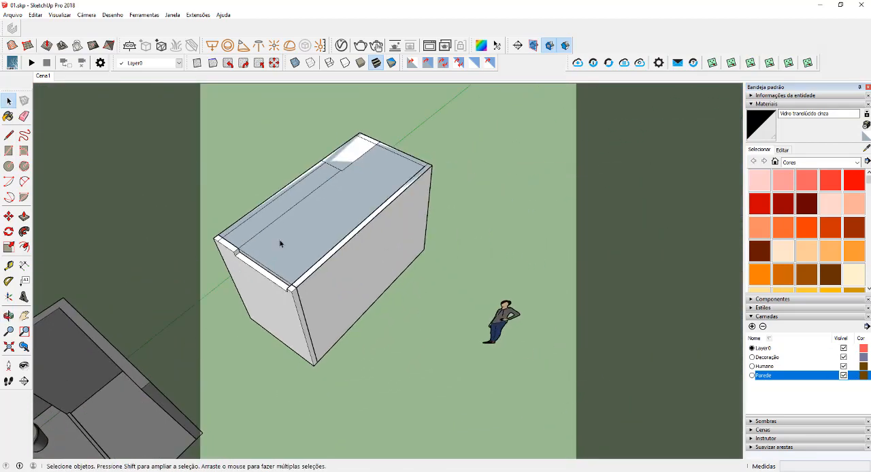
click(518, 46)
click(387, 276)
click(513, 262)
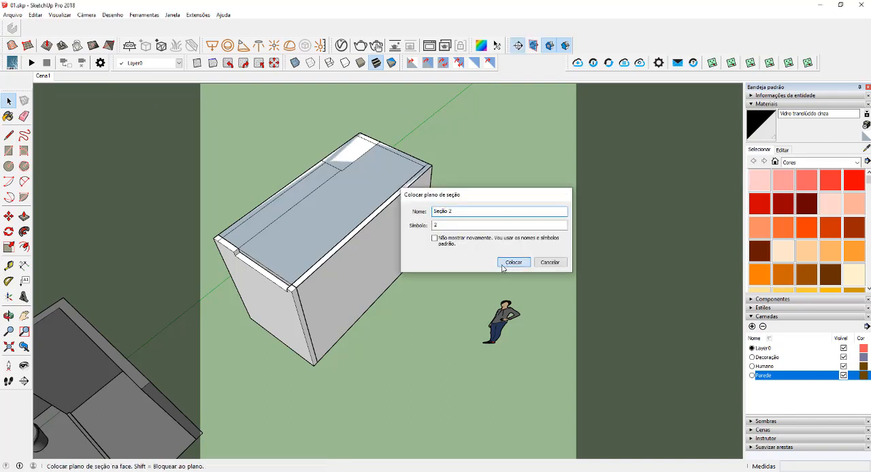
click(369, 276)
- Move the new section plane inward past the long side wall so it cuts the room open, and deselect it
click(378, 319)
key(m)
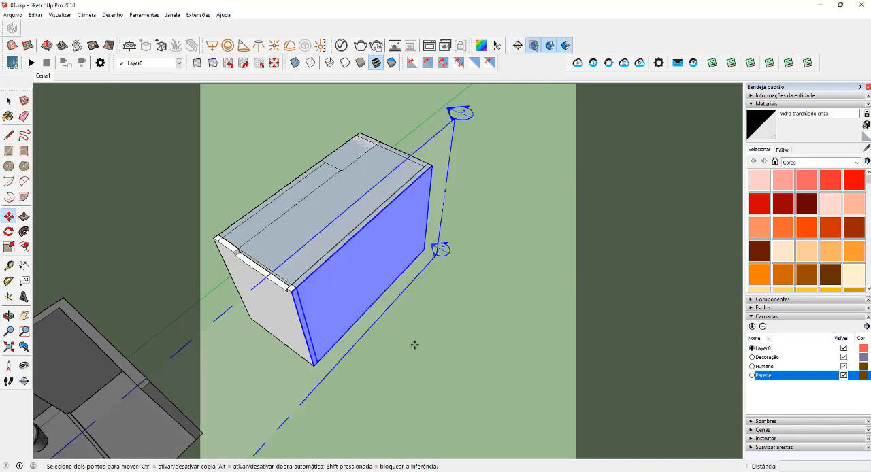
click(414, 345)
click(408, 342)
key(space)
click(445, 359)
- Frame a view of the vanity, mirror and toilet through the side section cut
middle_drag(445, 359, 238, 173)
scroll(395, 272, up, 8)
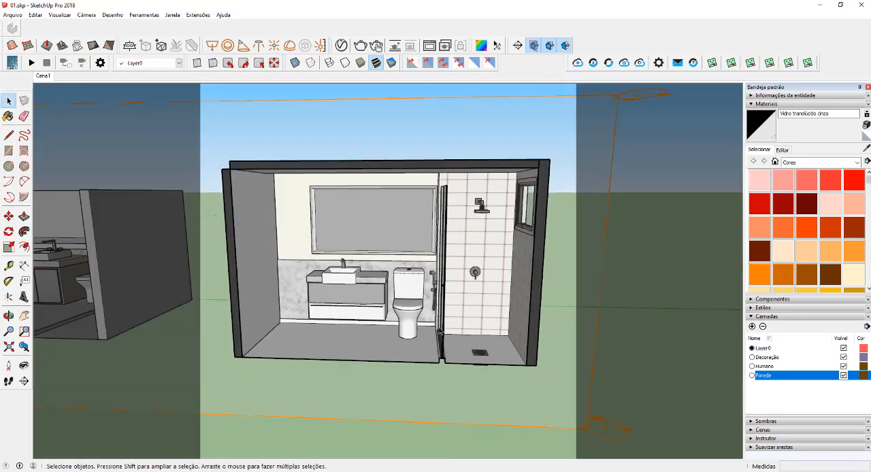
middle_drag(394, 272, 345, 286)
scroll(364, 263, up, 3)
shift+middle_drag(346, 286, 368, 295)
middle_drag(367, 295, 353, 293)
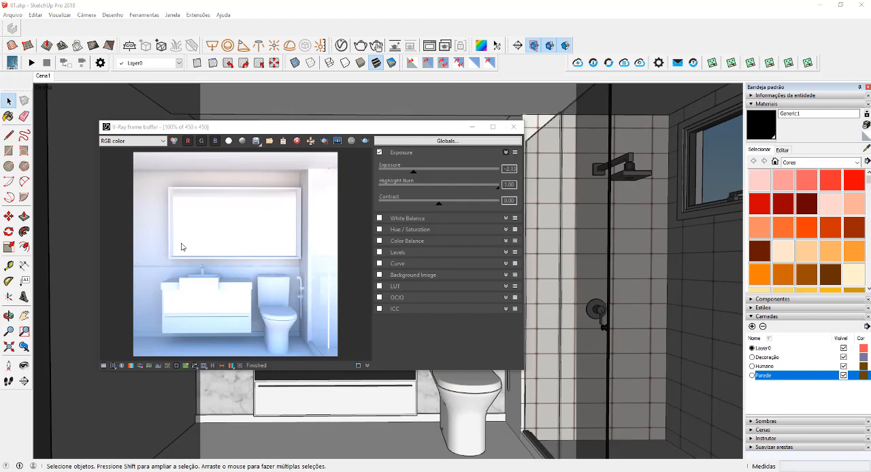
- Lower the exposure correction of the side-view render to about -2.7 in the V-Ray frame buffer
click(103, 365)
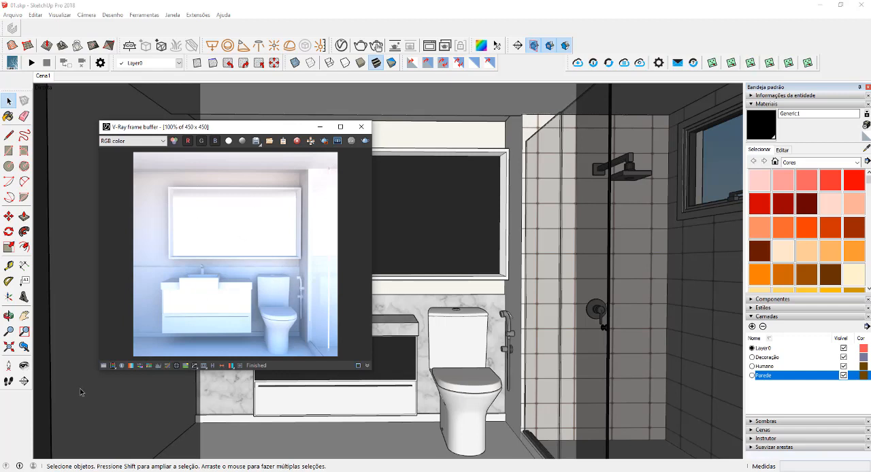
click(103, 366)
mouse_move(414, 171)
mouse_down()
mouse_move(392, 175)
mouse_move(405, 176)
mouse_up()
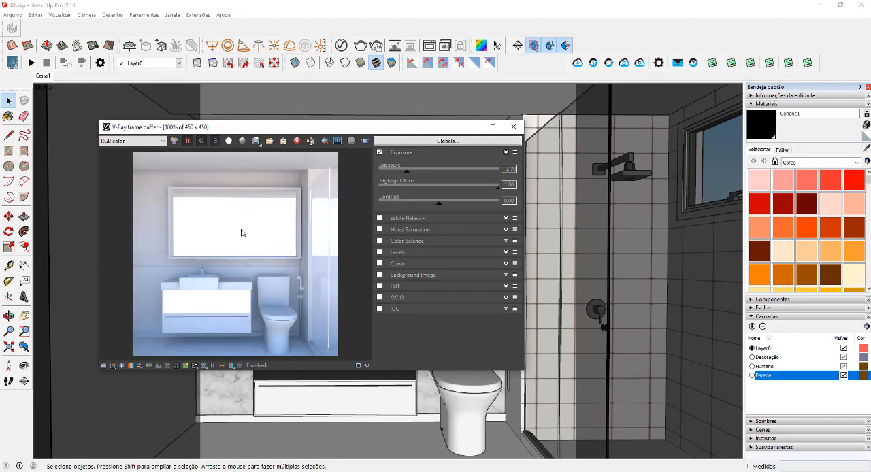
- Turn off Affect Light for the Seção 2 clipper in the V-Ray geometry assets and render again
click(341, 45)
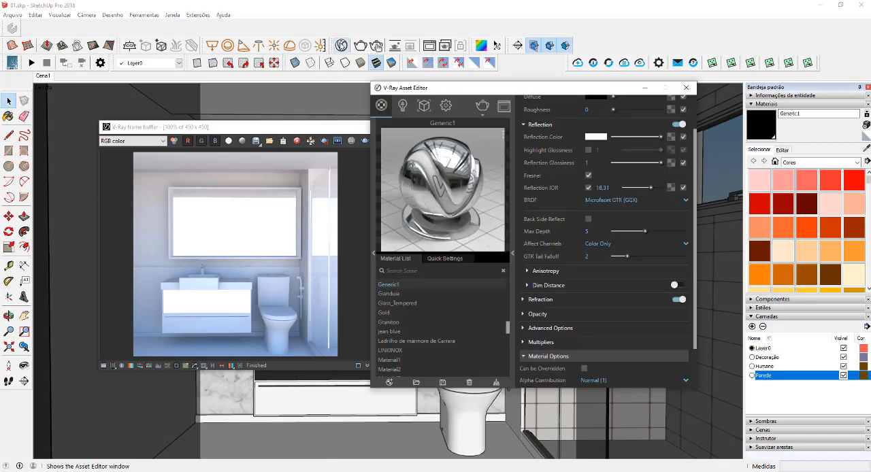
click(424, 105)
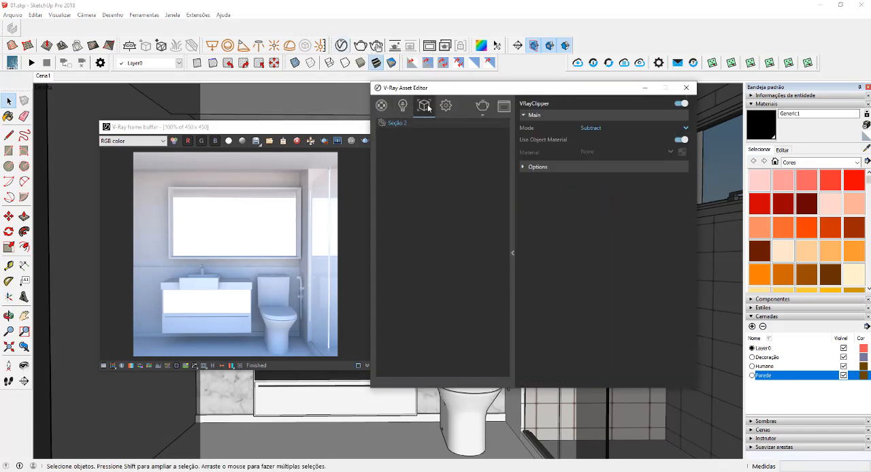
click(576, 166)
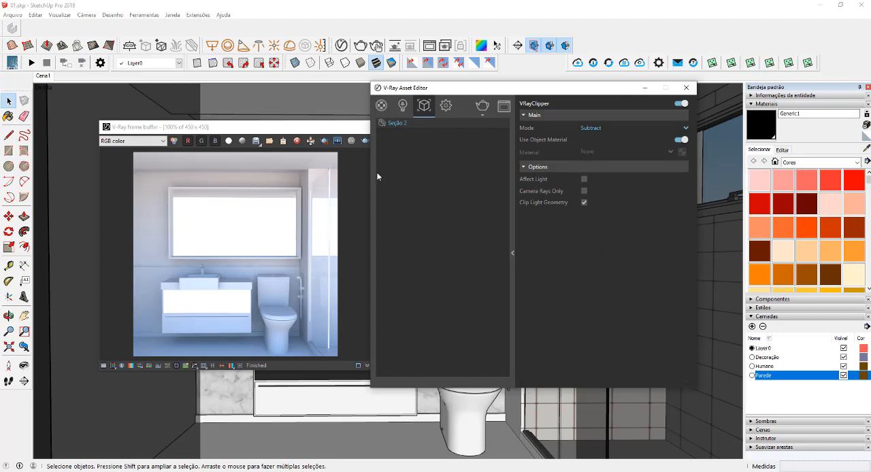
click(364, 141)
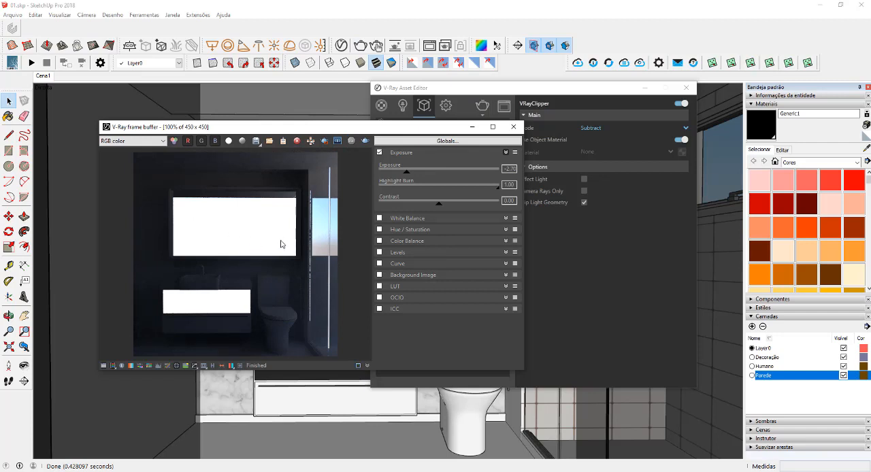
- Enable Camera Rays Only for the Seção 2 clipper, render again and raise the frame buffer exposure
click(595, 234)
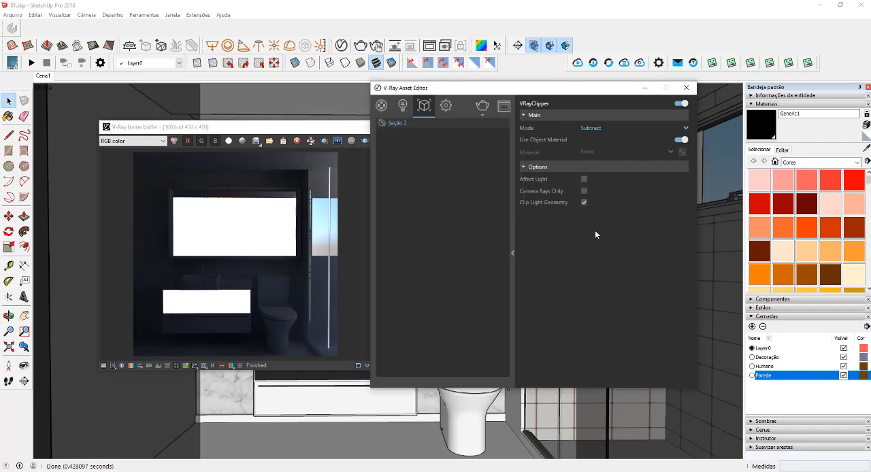
click(367, 141)
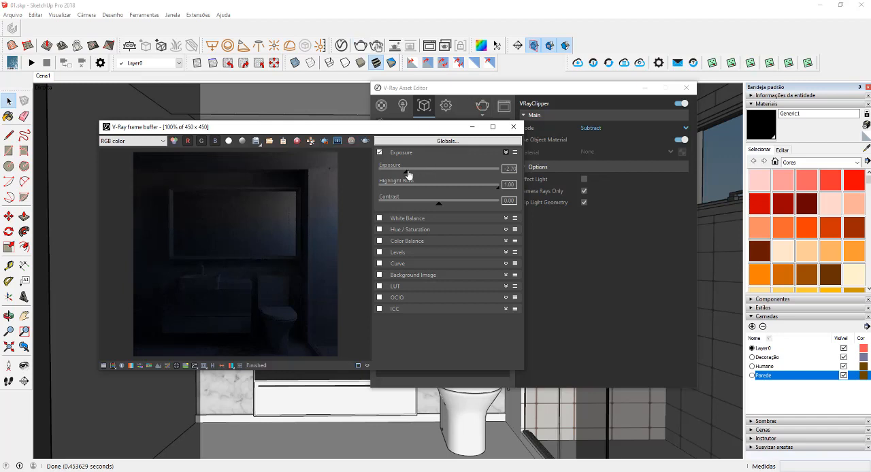
drag(407, 172, 438, 172)
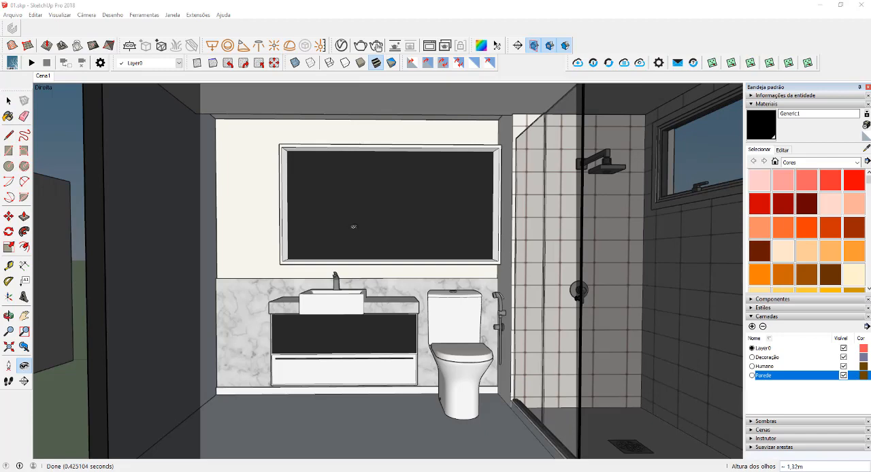
- Adjust the side view of the vanity and toilet, render it with V-Ray and close the frame buffer
drag(406, 264, 431, 247)
shift+middle_drag(430, 247, 436, 244)
drag(435, 244, 441, 245)
shift+middle_drag(441, 244, 441, 237)
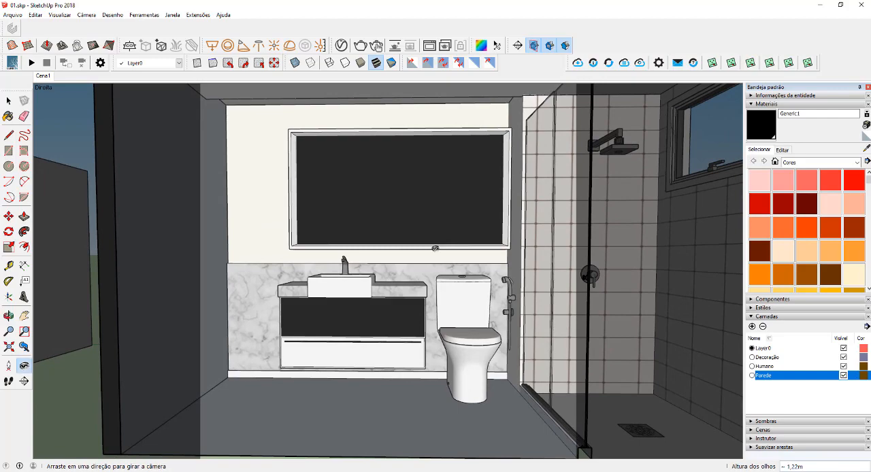
click(361, 45)
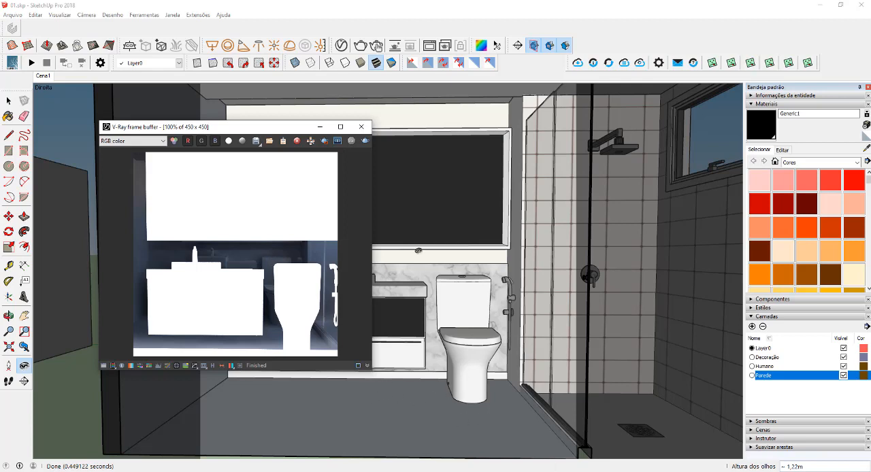
click(360, 127)
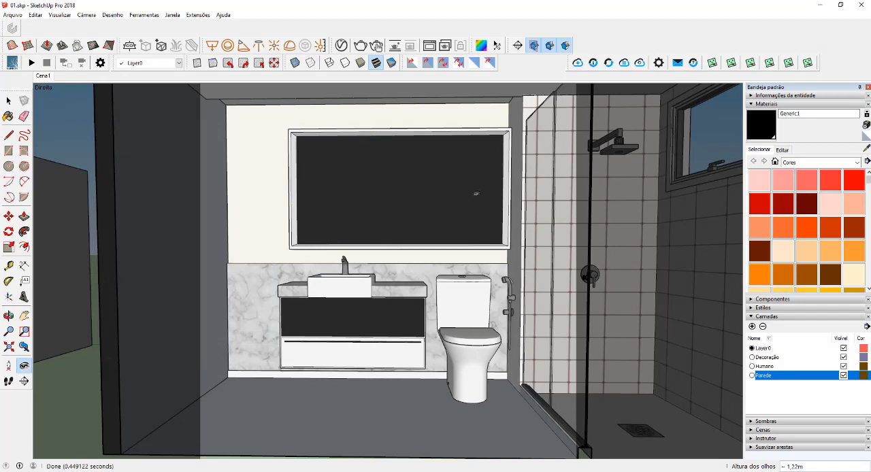
- Display the model in monochrome and set the style's back face colour to red in the face settings
click(392, 62)
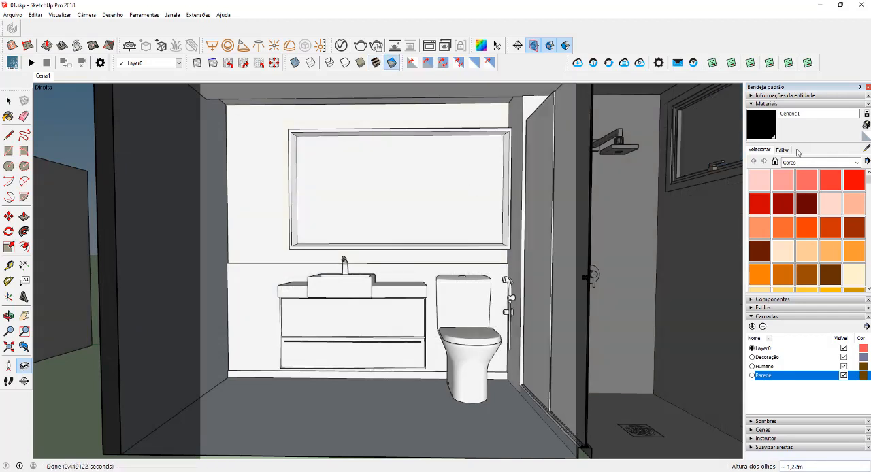
click(768, 105)
click(770, 122)
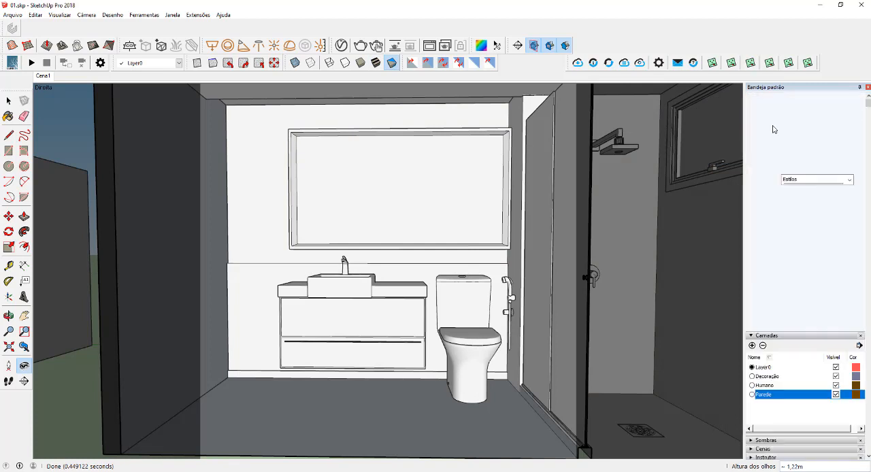
click(783, 168)
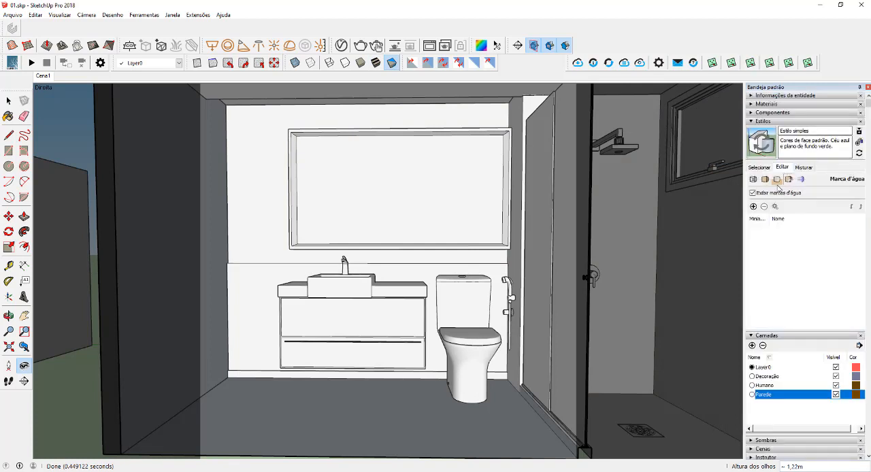
click(766, 181)
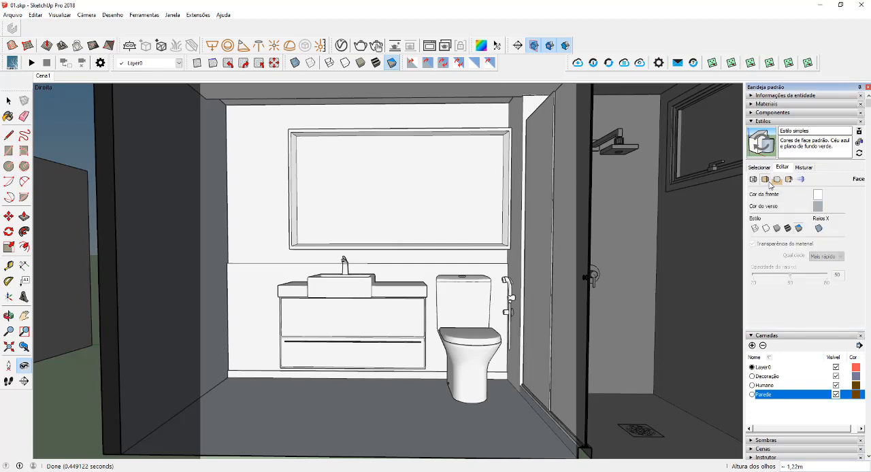
click(817, 206)
click(446, 238)
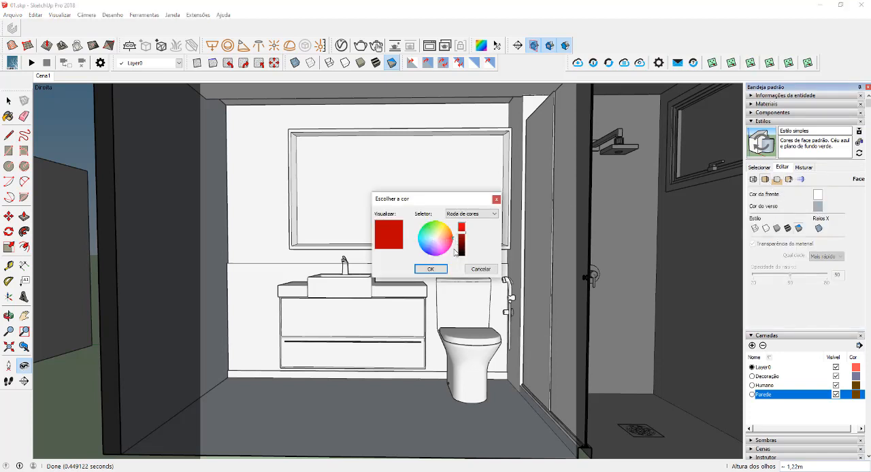
click(430, 269)
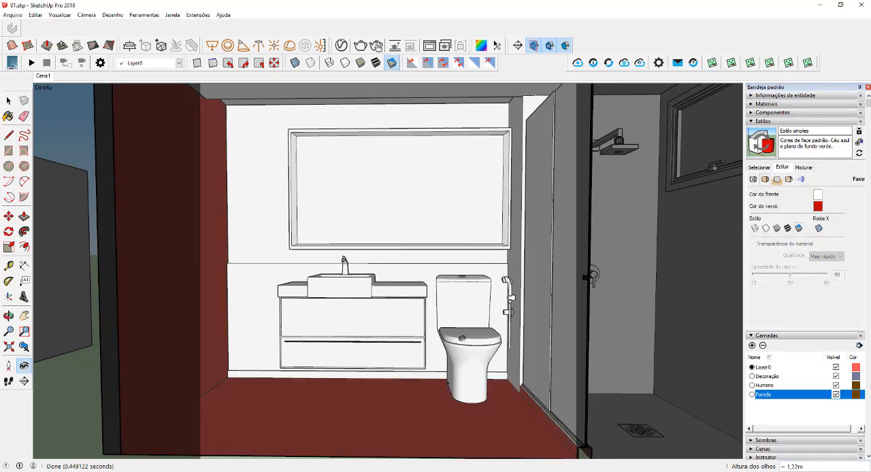
- Reverse the bathroom floor face so that its front side faces the interior
drag(462, 339, 500, 376)
key(space)
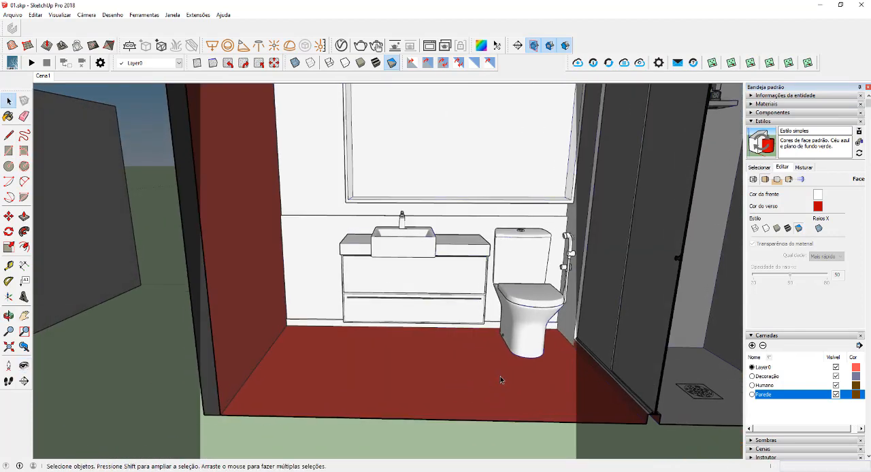
right_click(472, 372)
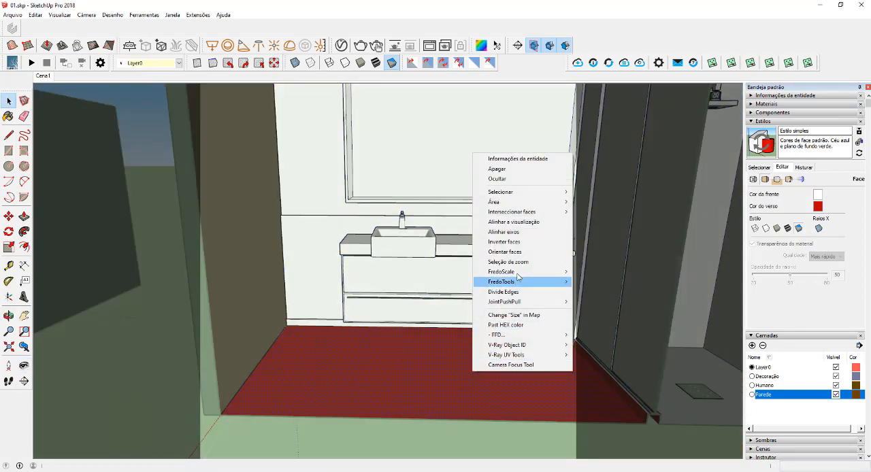
click(503, 242)
- Correct the face orientation of the shower door threshold and the side wall beside the vanity, and leave group editing
right_click(620, 396)
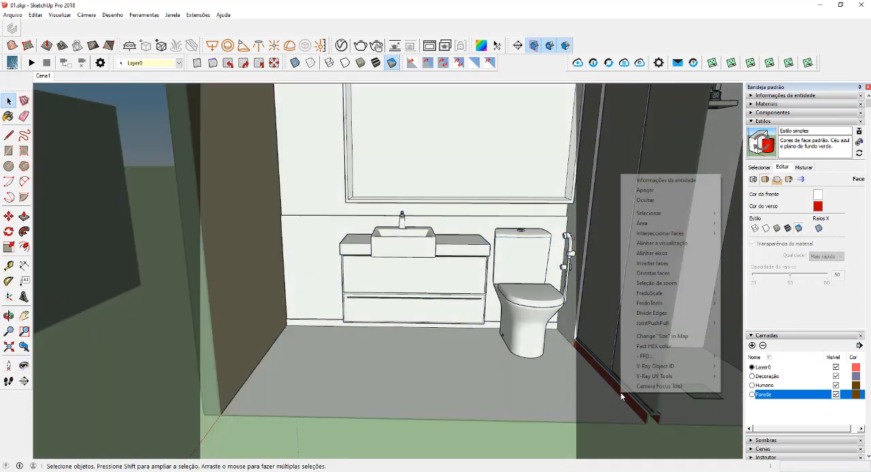
click(654, 273)
click(240, 241)
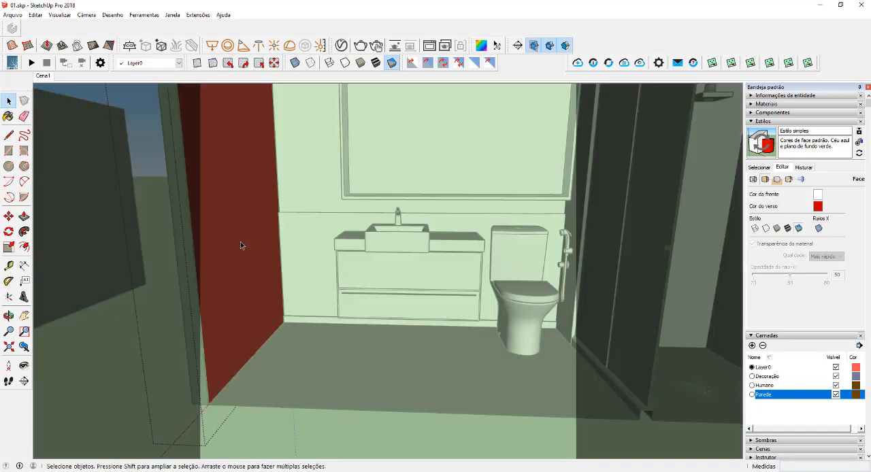
right_click(240, 242)
click(286, 333)
click(394, 363)
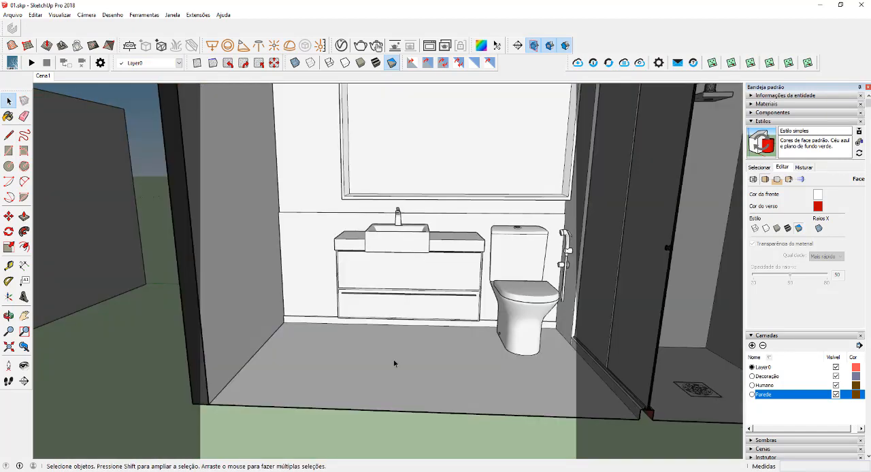
- Reframe the view on the vanity, mirror and toilet, restore the textured display and start a V-Ray render
key(v)
drag(418, 377, 438, 338)
scroll(437, 340, up, 1)
shift+middle_drag(439, 343, 439, 363)
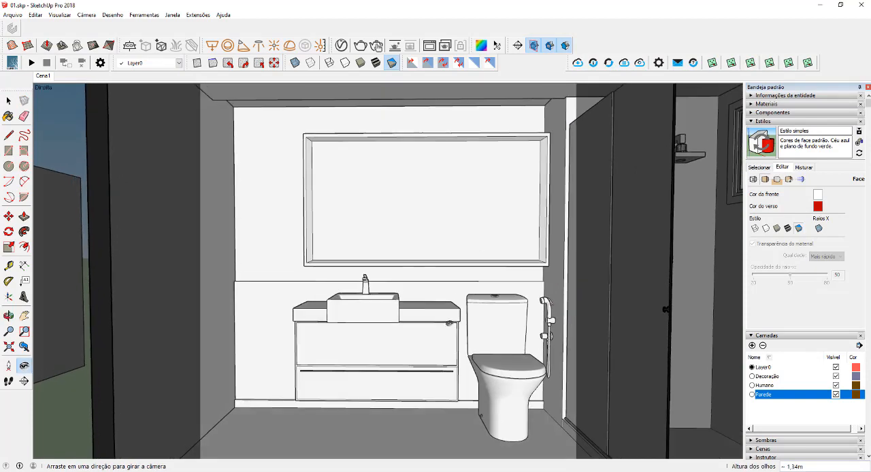
click(373, 62)
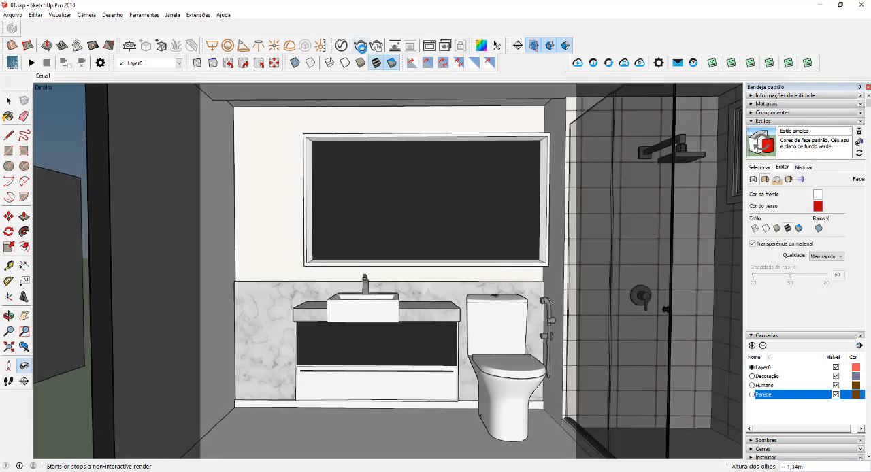
click(360, 46)
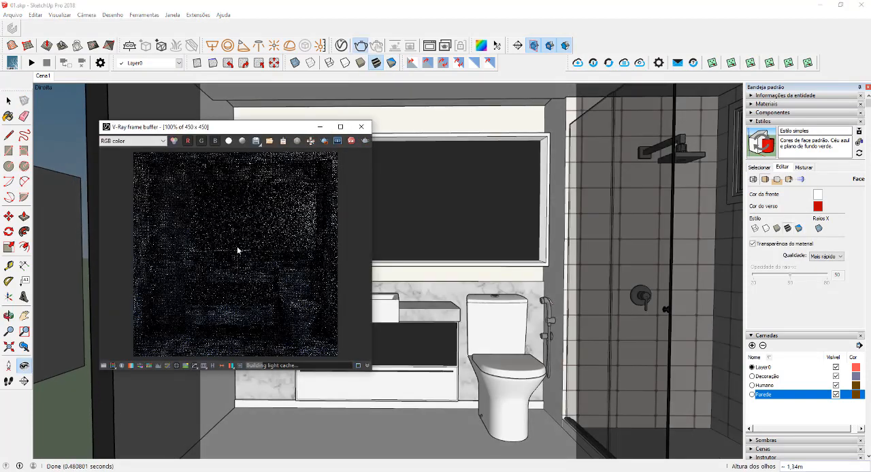